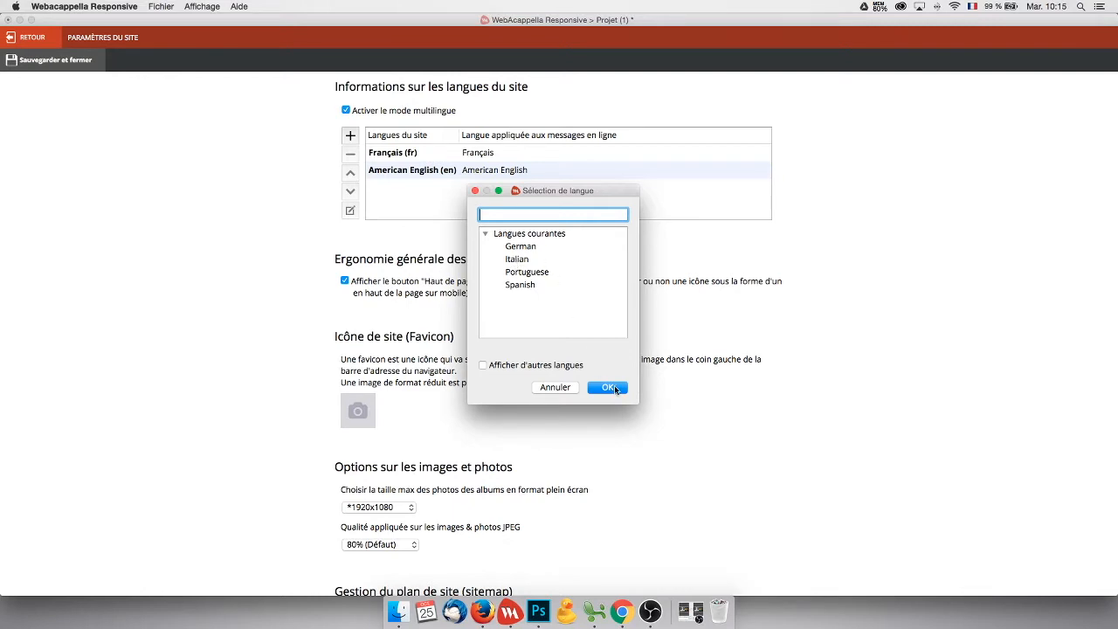
Save the site settings without adding another language and open the page editor.
click(559, 389)
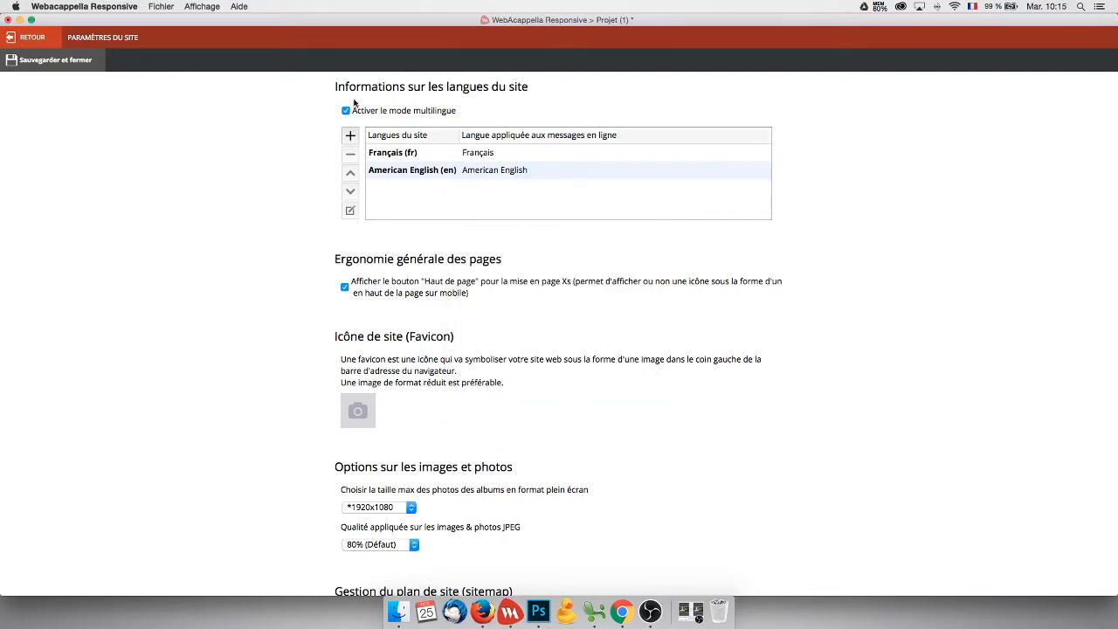
click(48, 63)
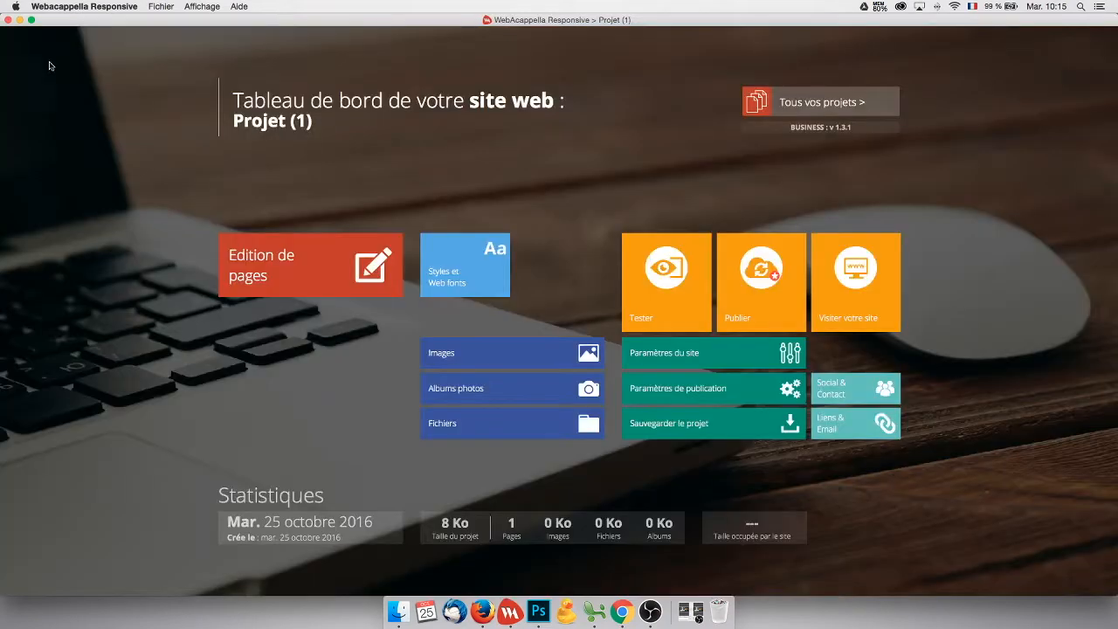
click(372, 269)
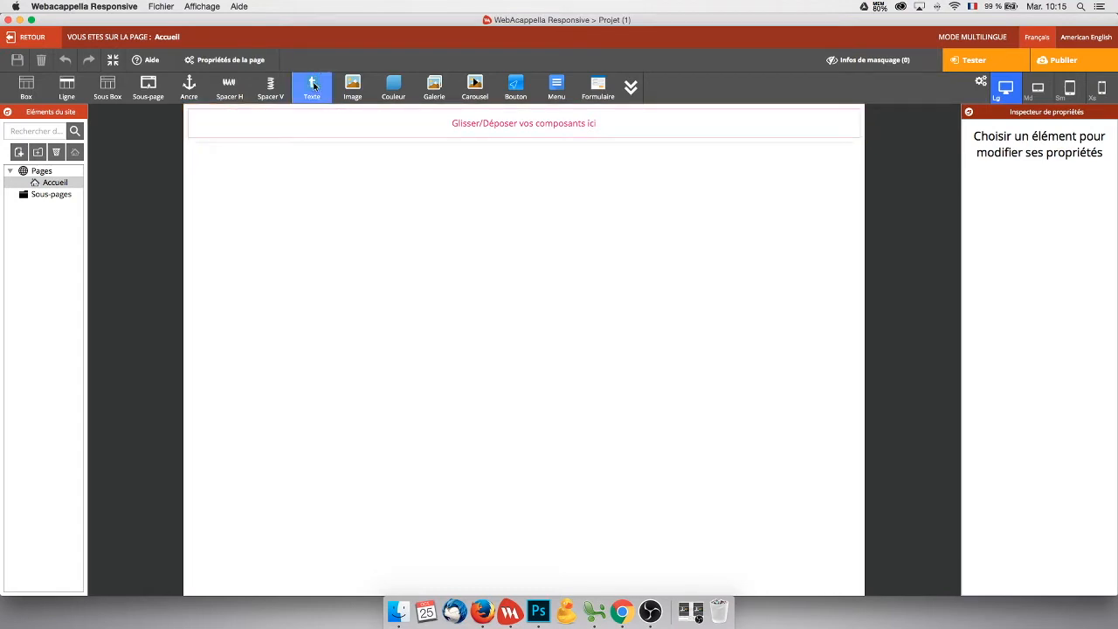
Add a Texte component to the empty row of the Accueil page and enter "Votre texte en français".
drag(312, 84, 506, 134)
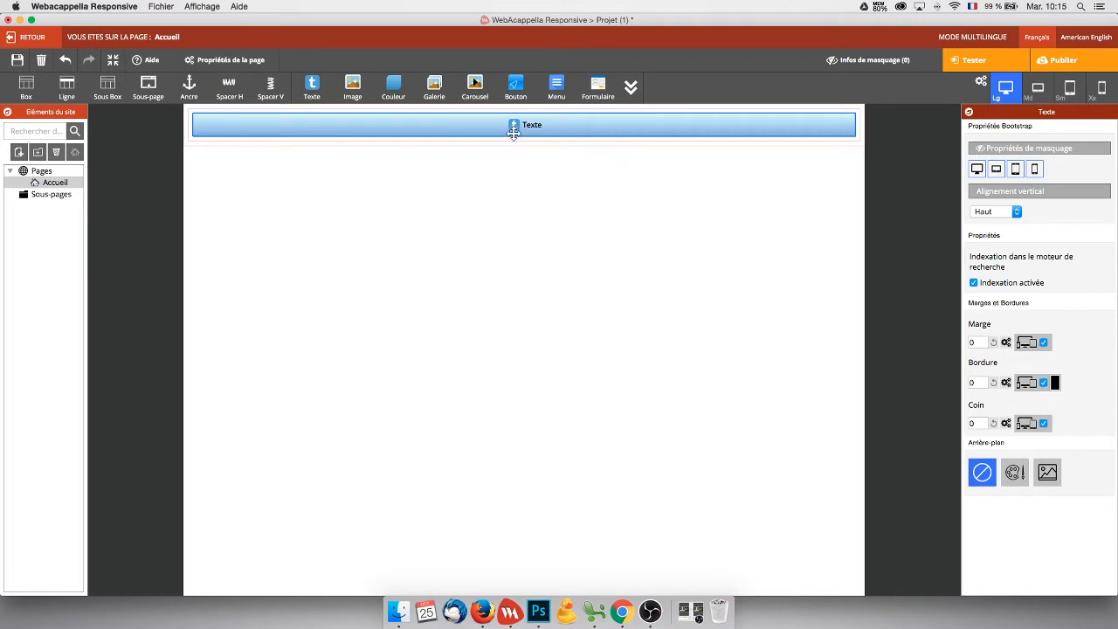
double_click(546, 127)
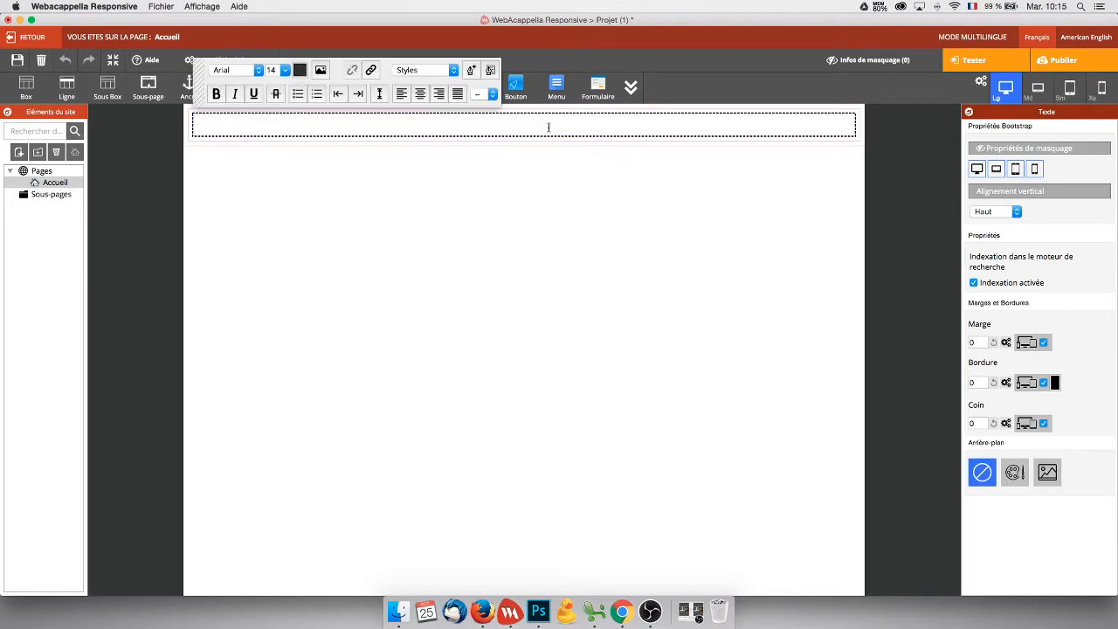
text(Votre texte en français)
click(402, 159)
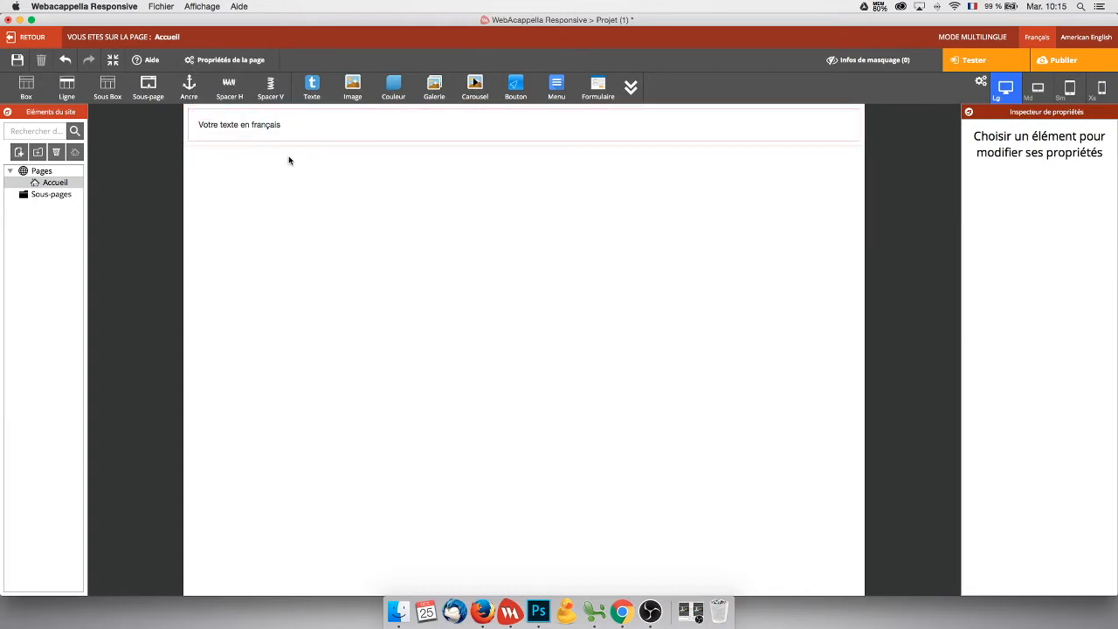
Switch the page to American English and enter "Your text in English" in the empty text component.
click(1080, 41)
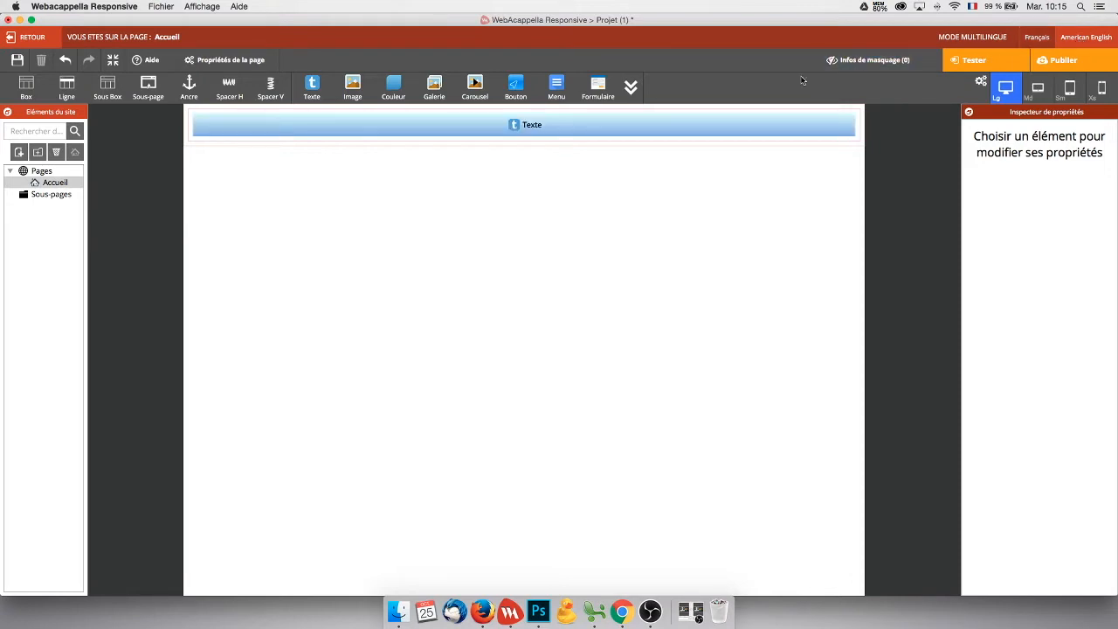
click(540, 127)
double_click(540, 127)
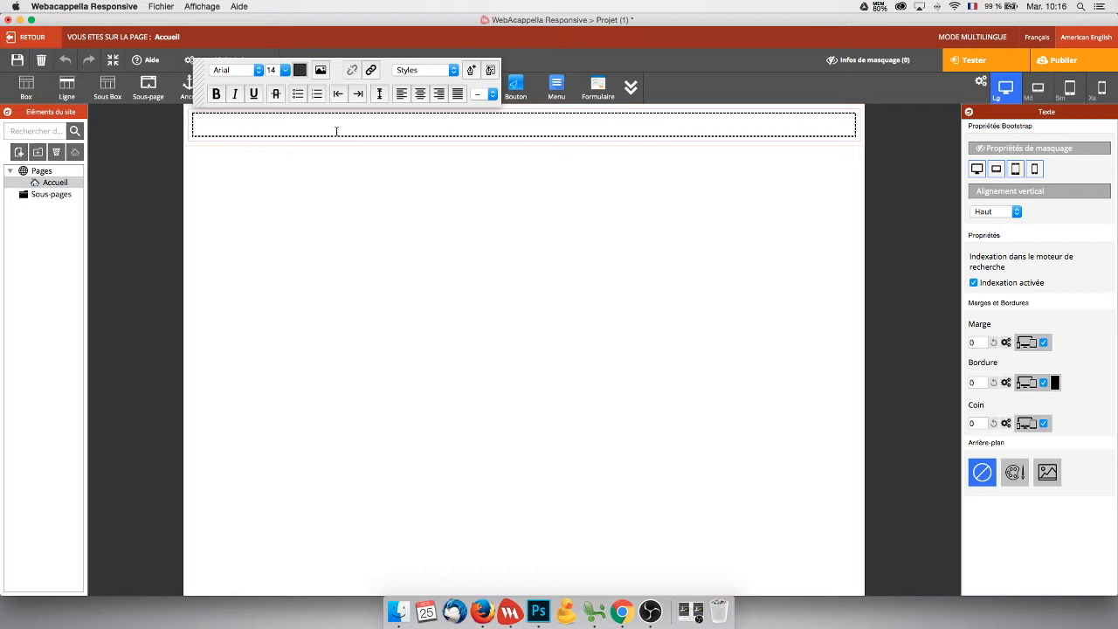
text(Your text in English)
click(361, 186)
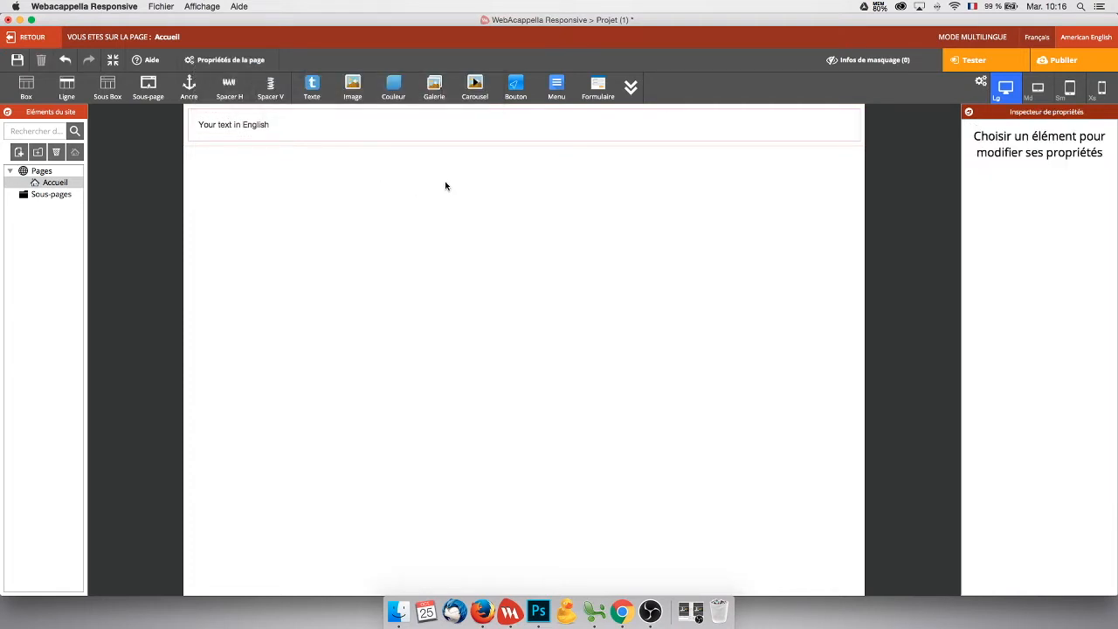
Compare the page text in the Français and American English versions, ending on Français.
click(1034, 38)
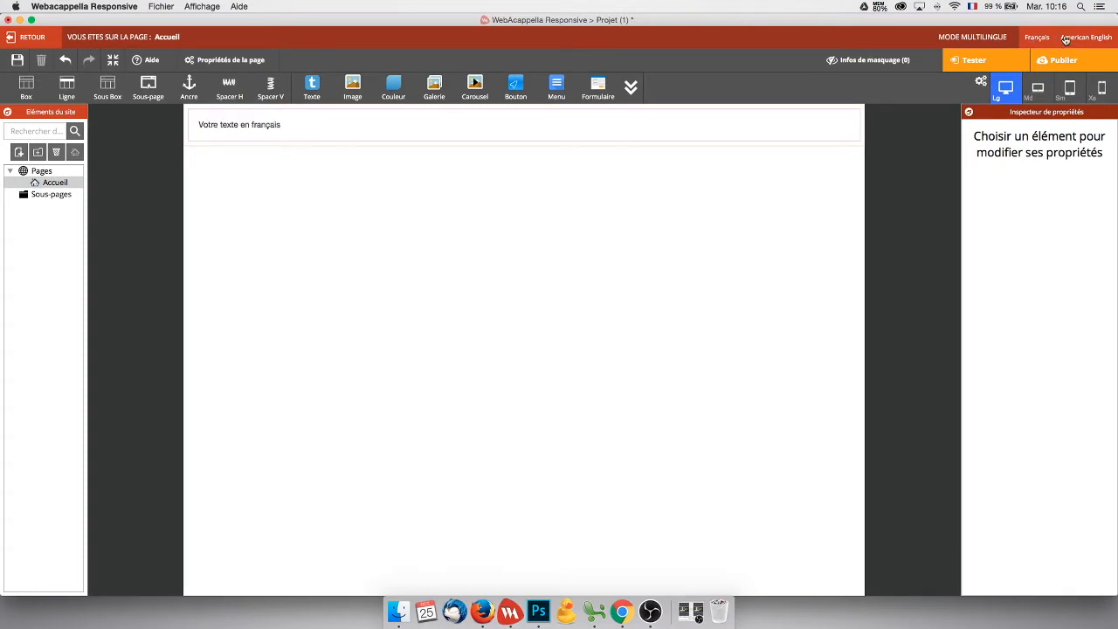
click(1074, 38)
click(1037, 38)
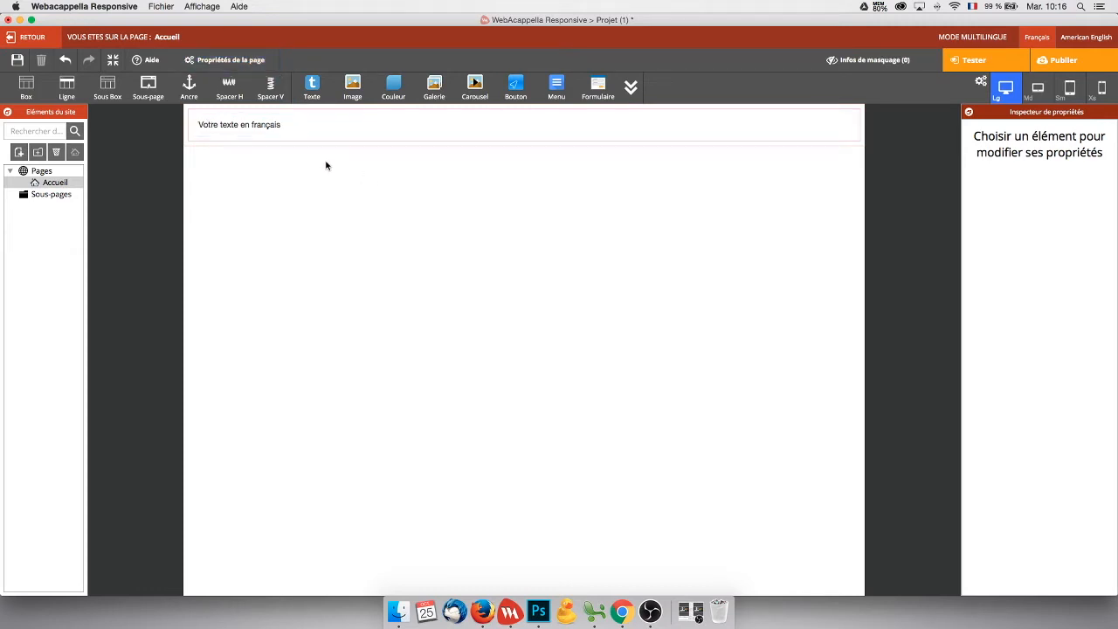
Set the French META title in the page properties to "Tutoriel sur le multilangue en français".
click(225, 61)
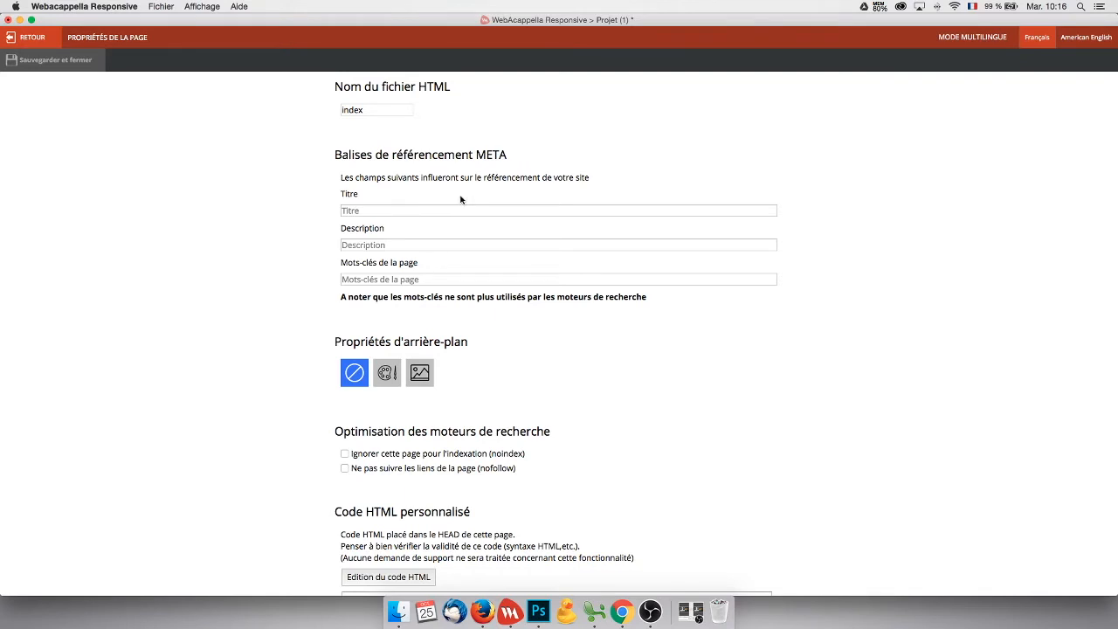
click(384, 211)
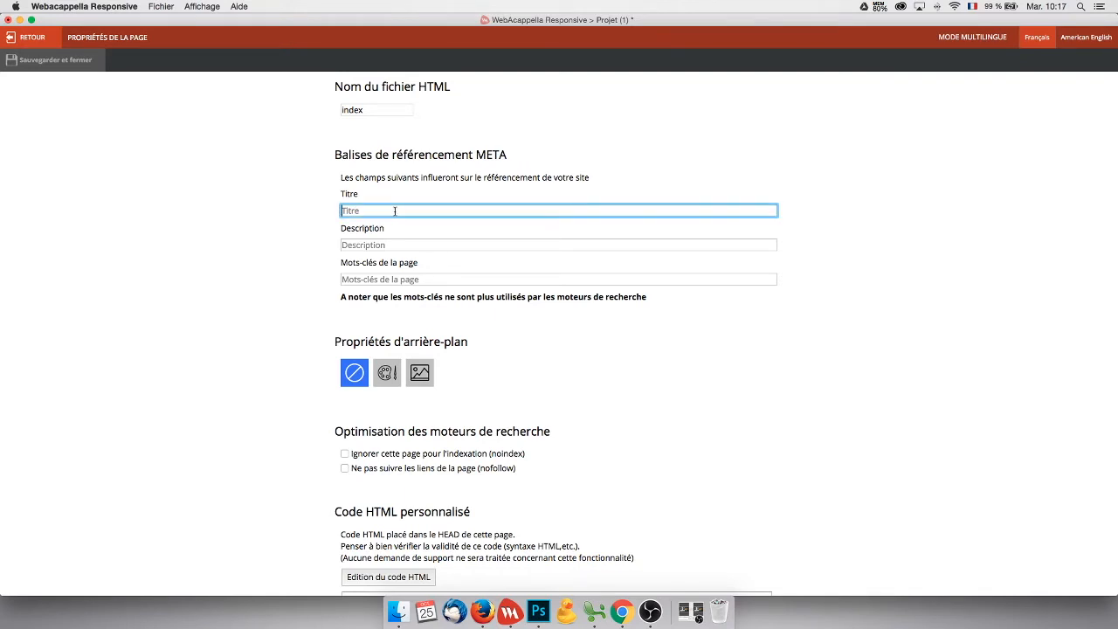
text(Tutoriel sur le multilangue en français)
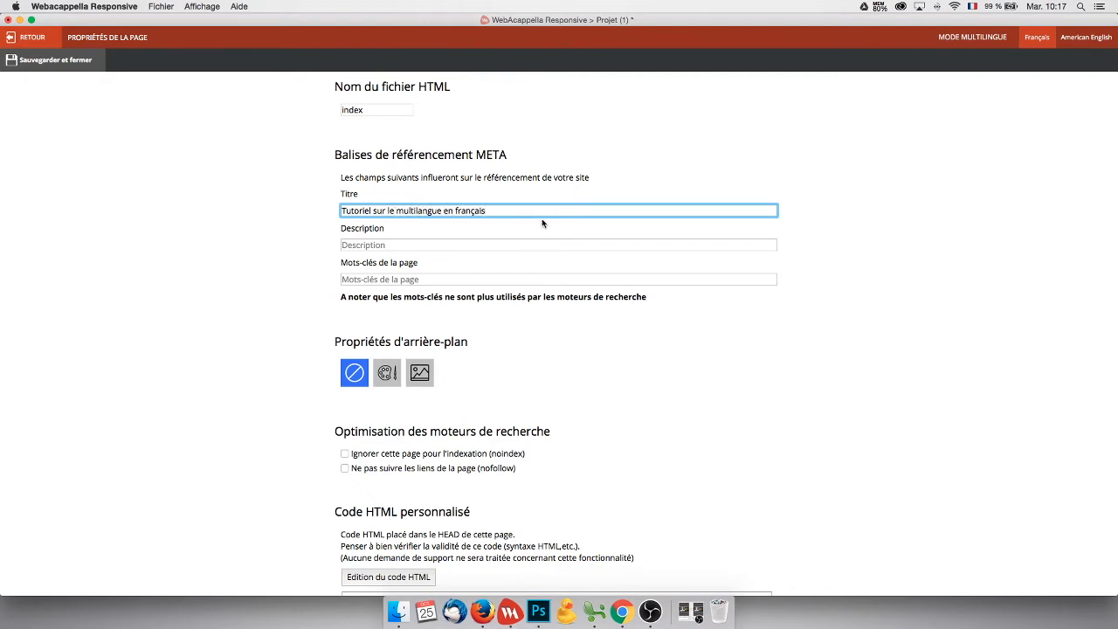
click(375, 245)
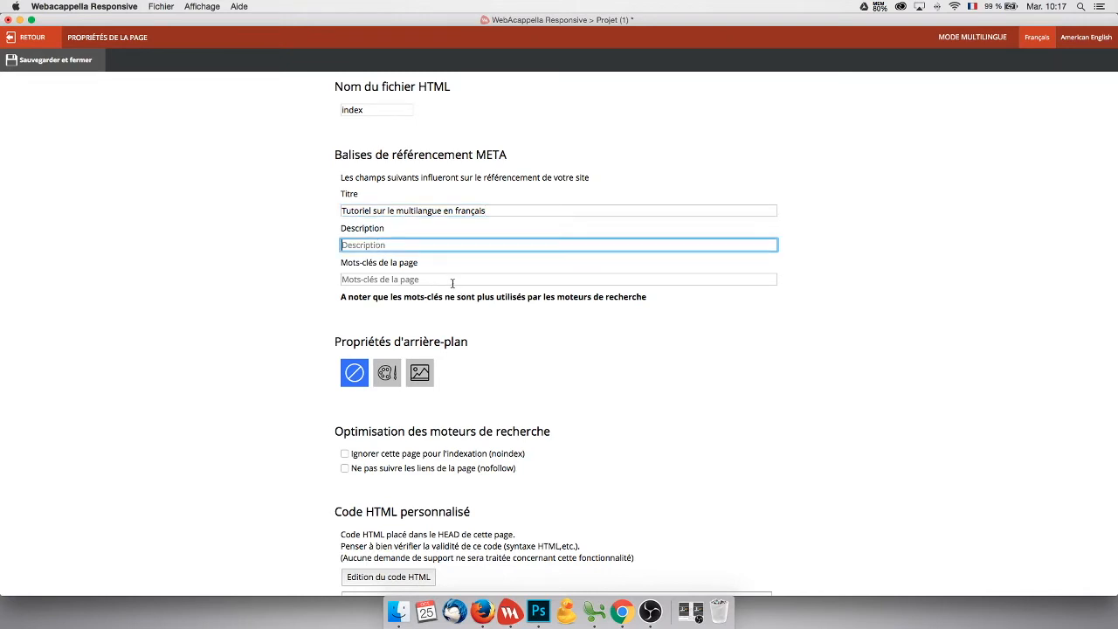
click(419, 280)
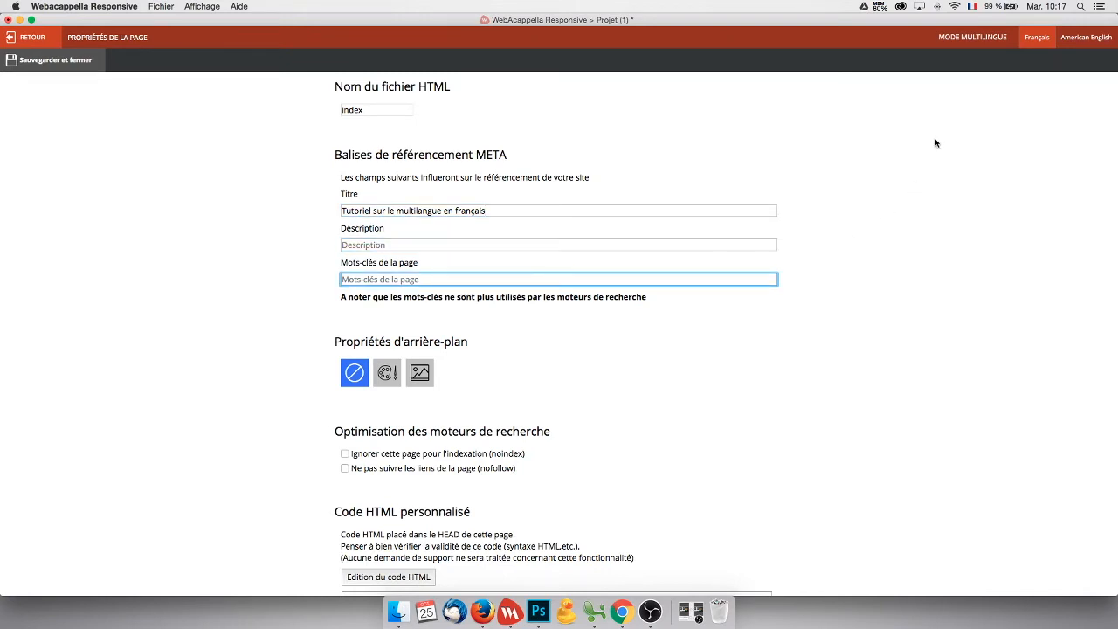
Set the American English META title of the page to "tutoriel for multilangue in english".
click(1078, 39)
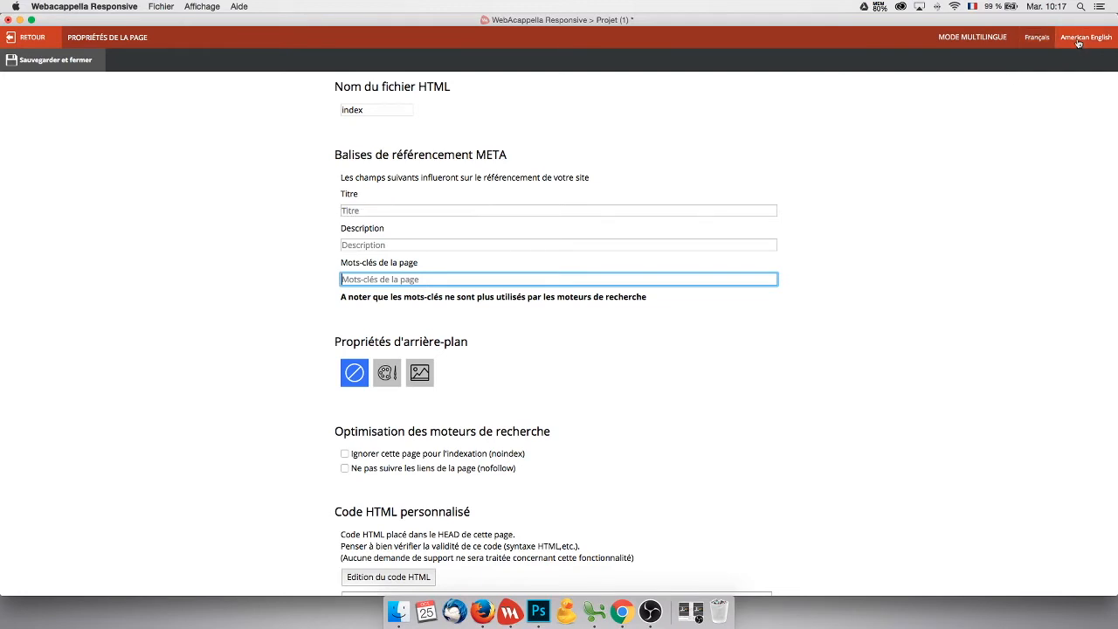
click(358, 210)
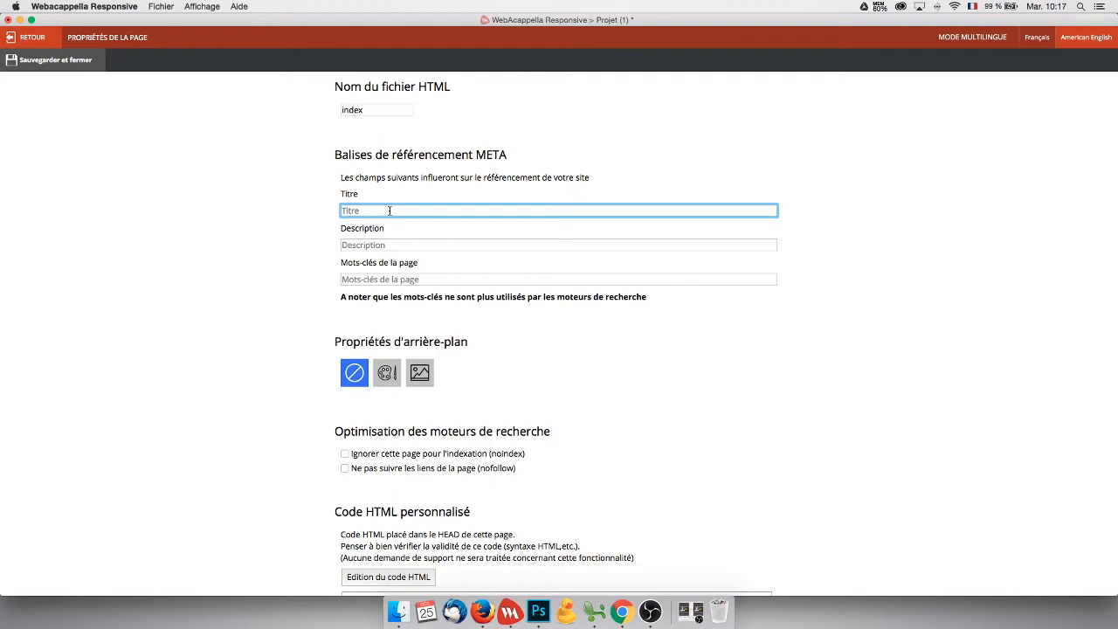
text(tutoriel for multilangue in english)
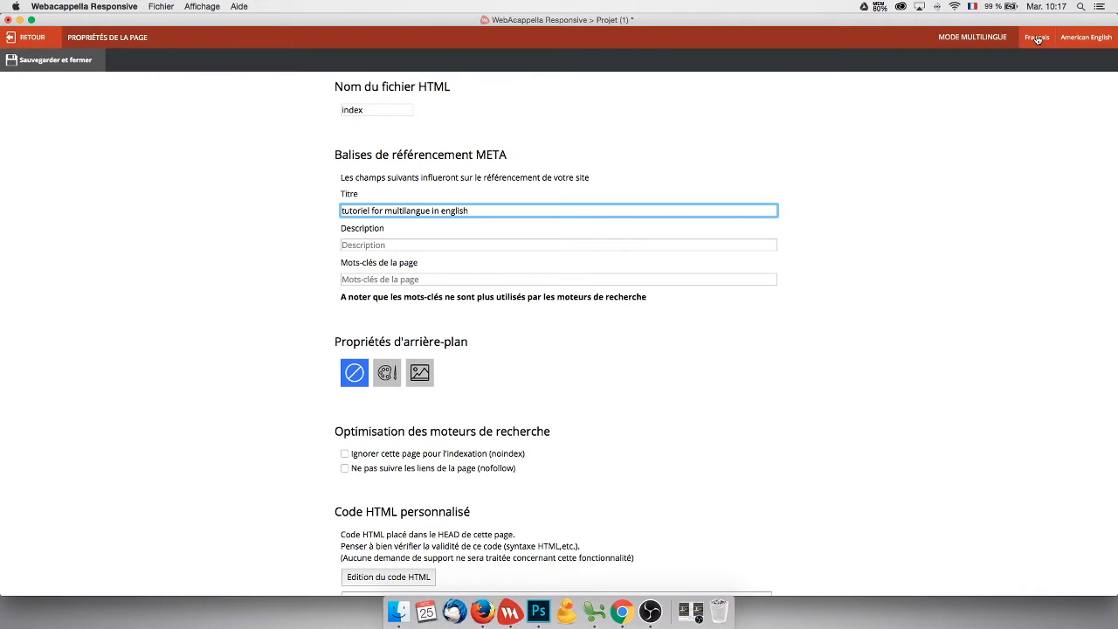
Check the META title in both languages, then save and close the page properties.
click(1036, 39)
click(1085, 37)
click(1037, 38)
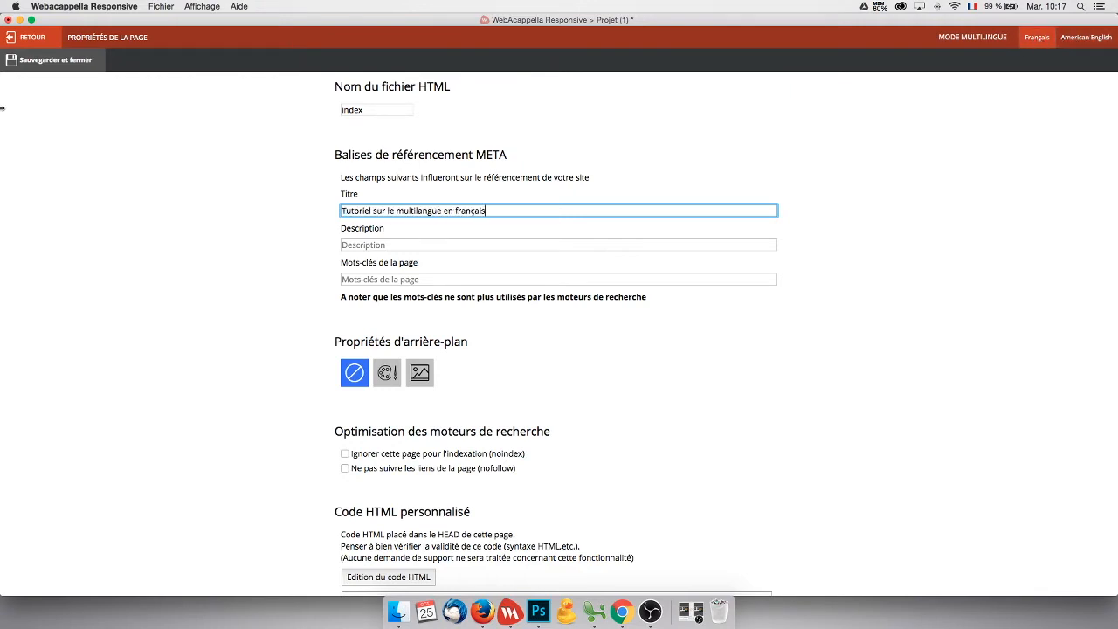
click(62, 60)
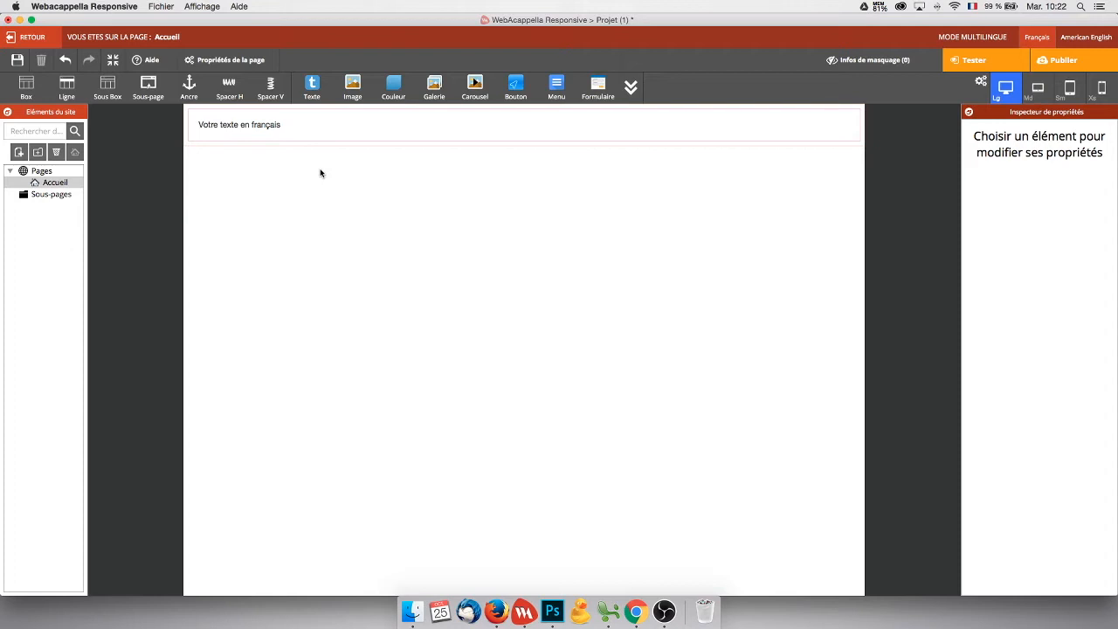
Add a new line below the text and place a button labelled "Change language" in it.
drag(67, 86, 328, 189)
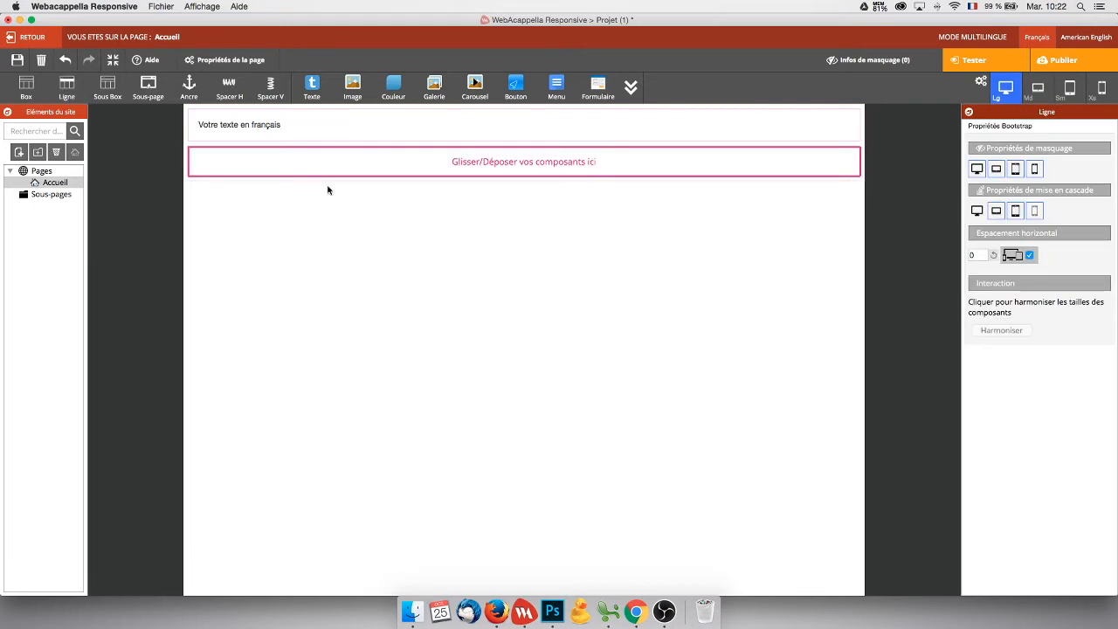
click(523, 97)
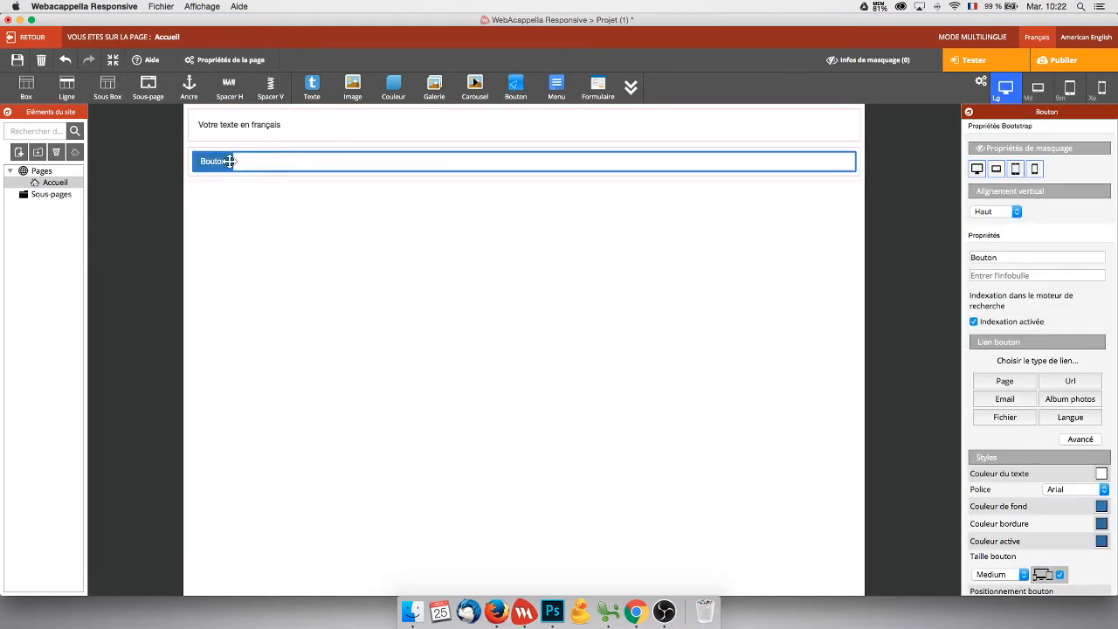
double_click(1002, 257)
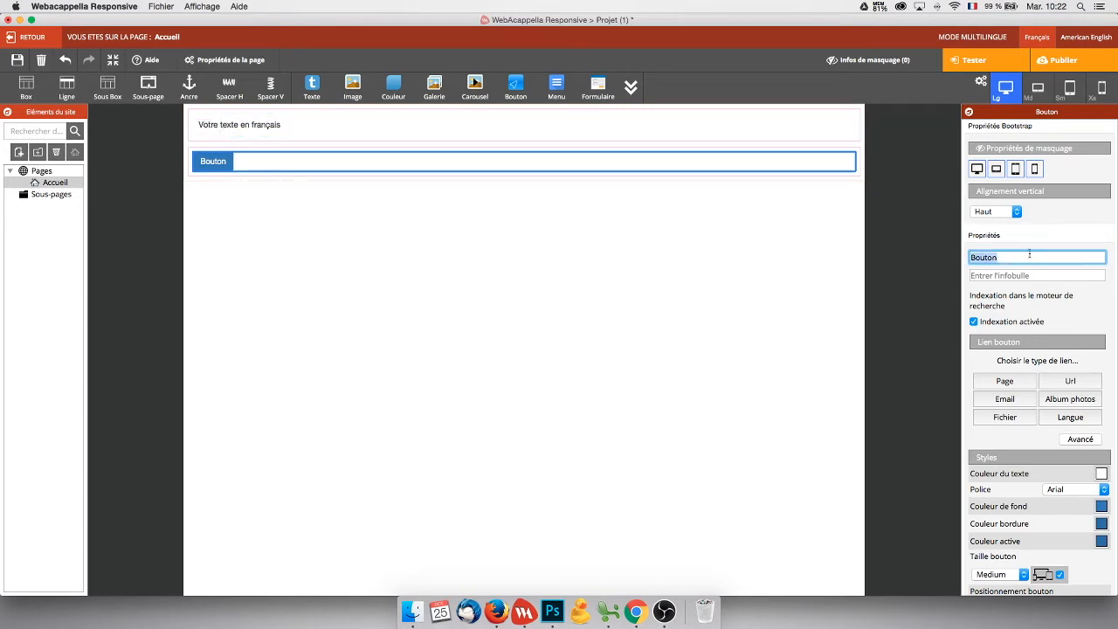
text(Change language)
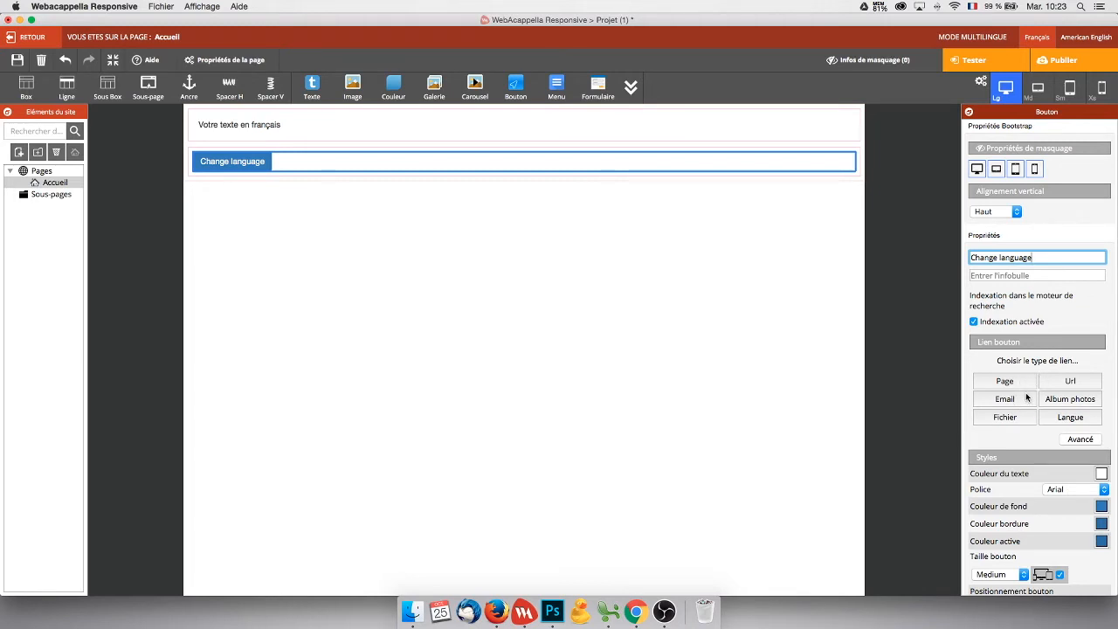
Give the "Change language" button a language link to American English (en).
click(1070, 418)
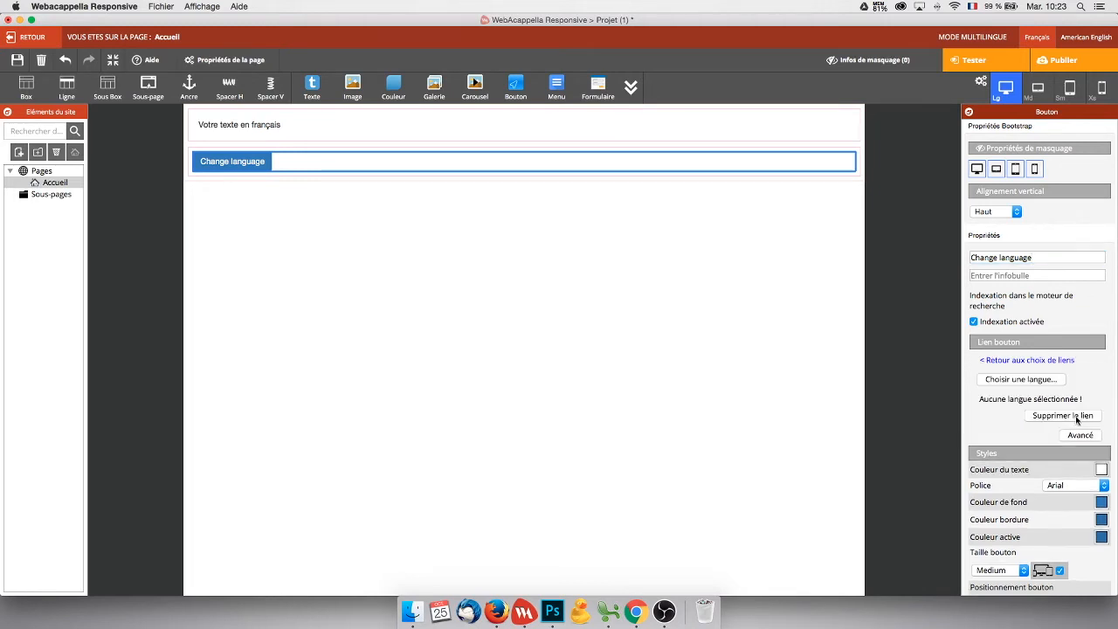
click(1019, 381)
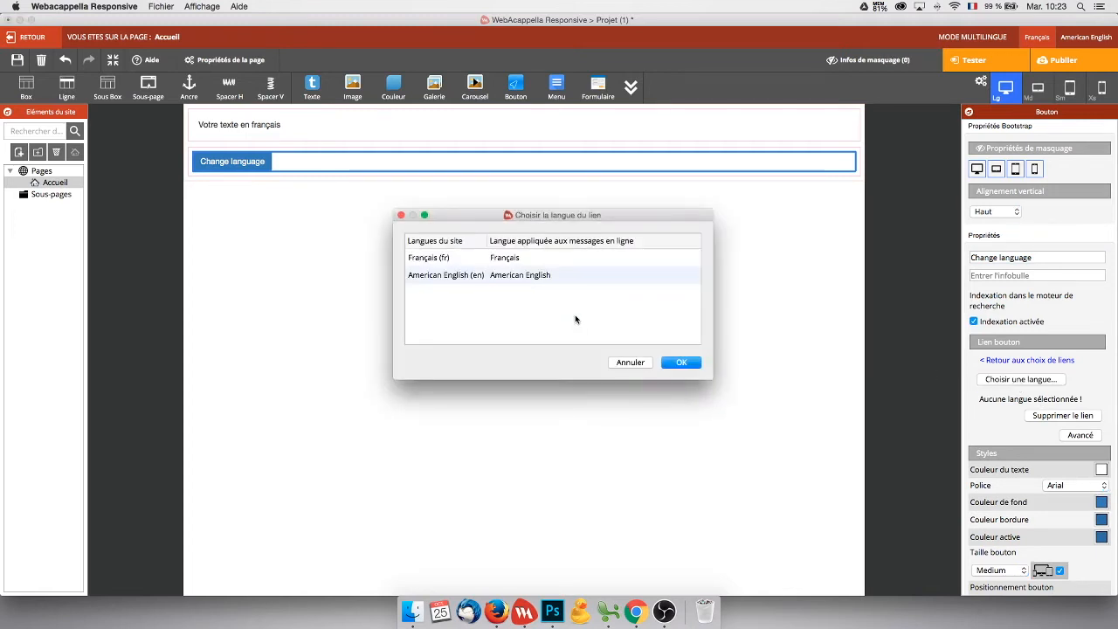
click(465, 278)
click(682, 362)
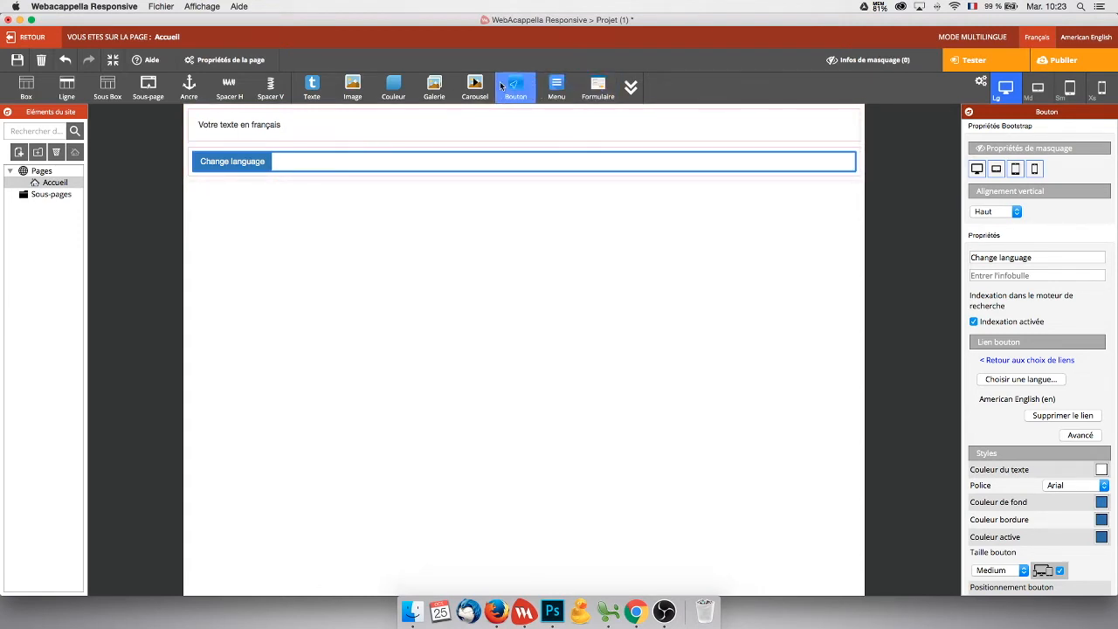
Add a second button beside the first one and label it "Changer la langue".
drag(518, 85, 586, 182)
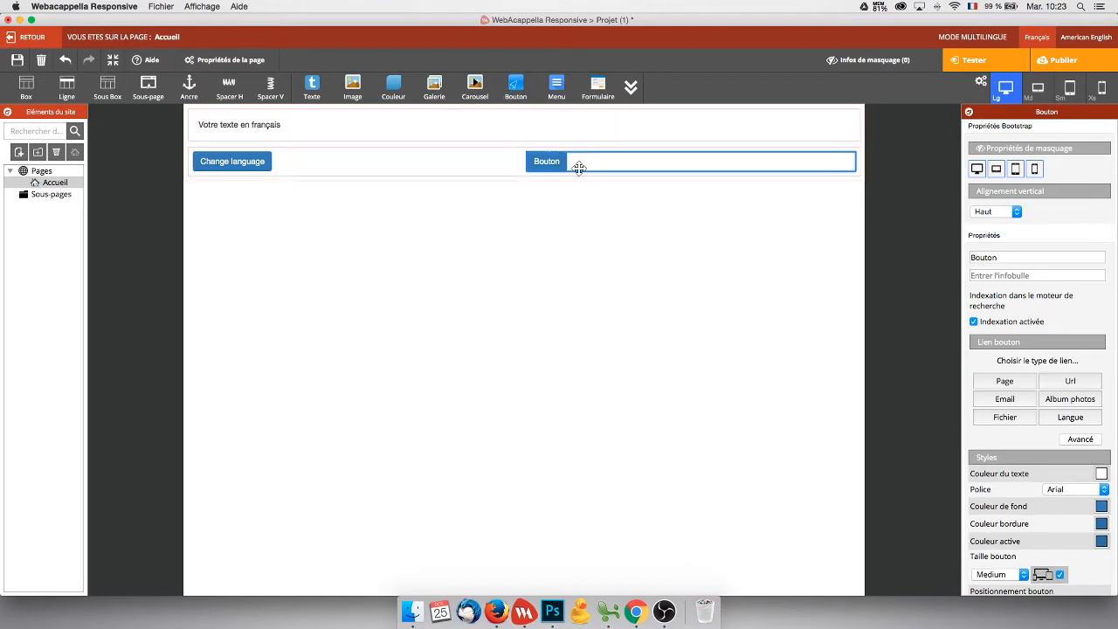
double_click(1007, 256)
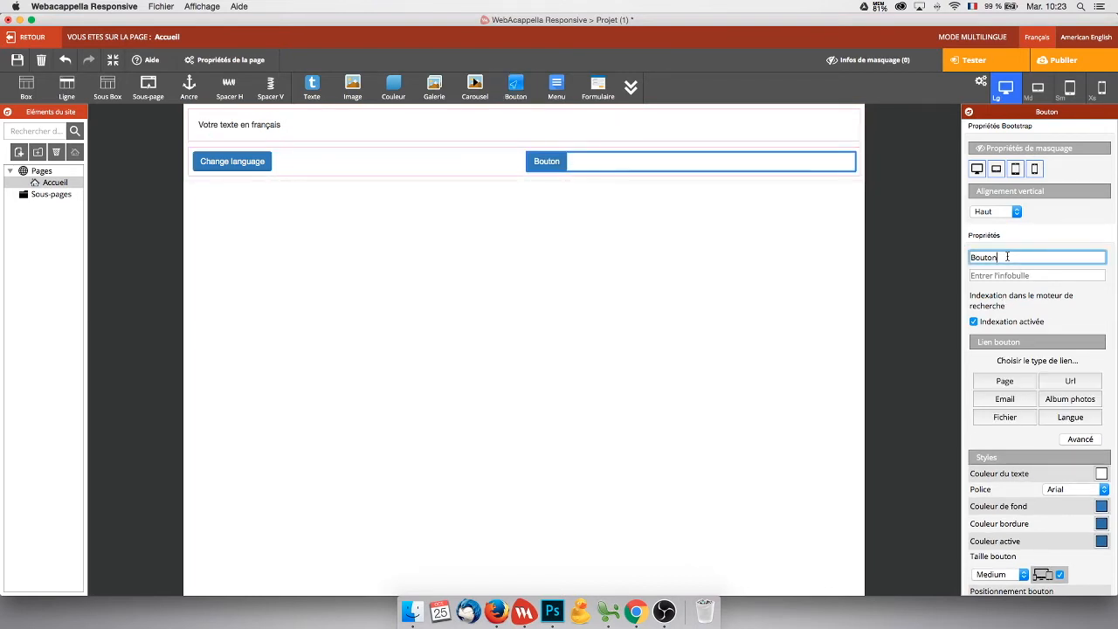
text(Changer la langue)
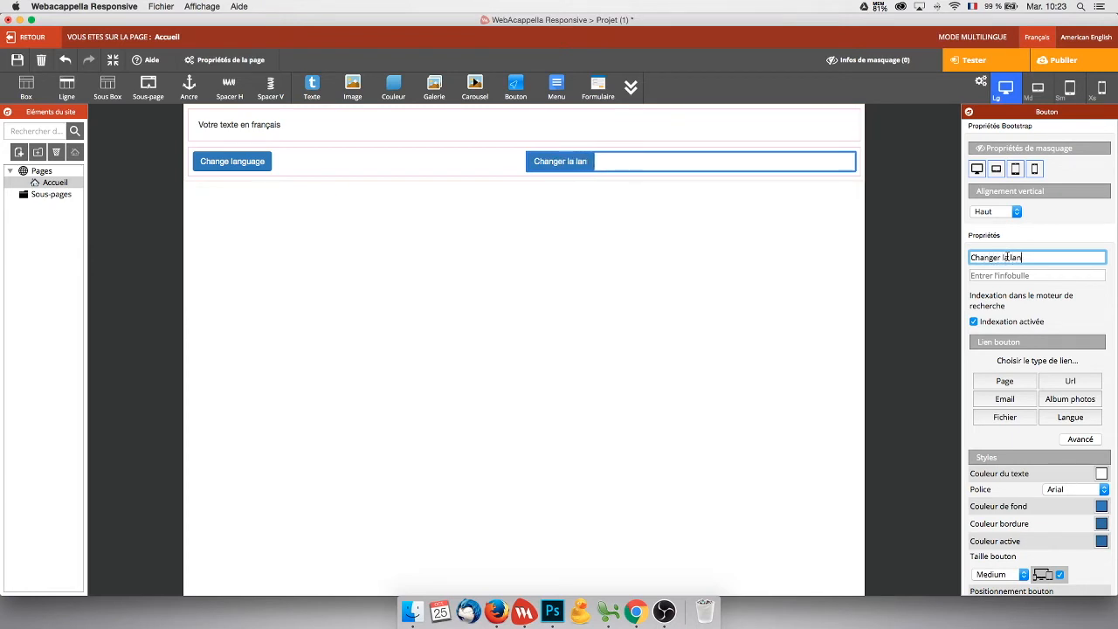
Give the "Changer la langue" button a language link to Français (fr).
click(1069, 417)
click(1020, 381)
click(527, 260)
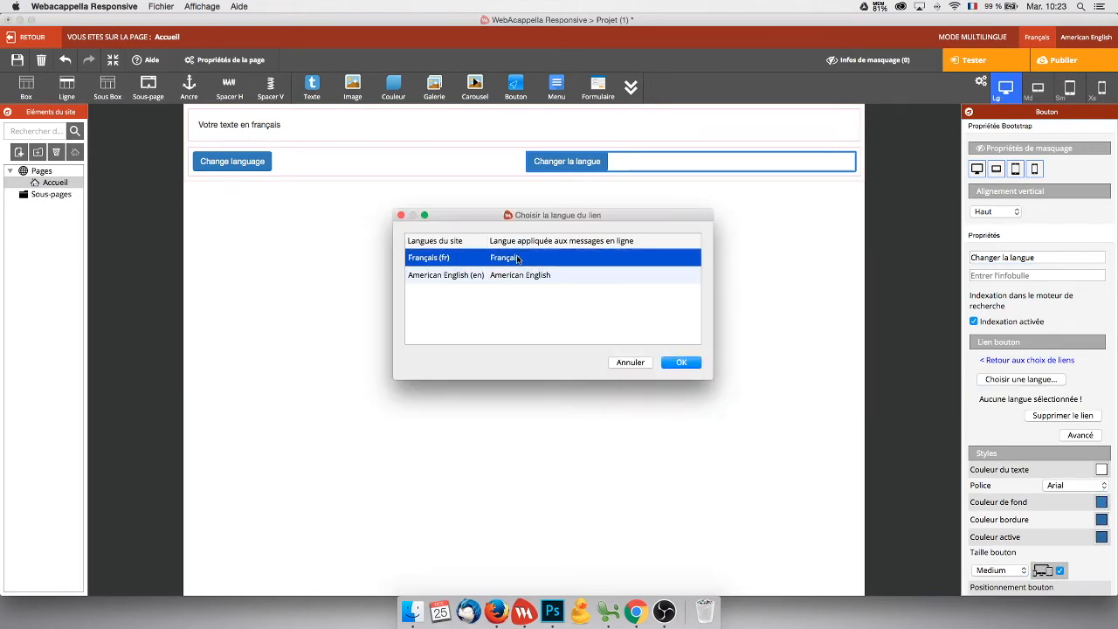
click(682, 362)
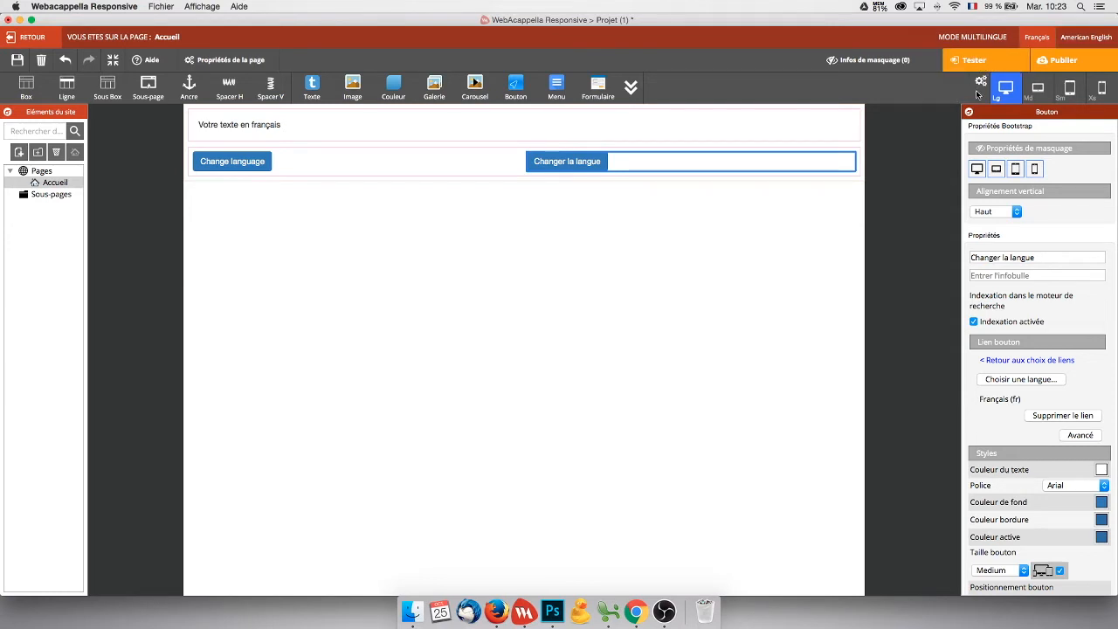
In the American English version of the page, label the first button "Change language".
click(1084, 39)
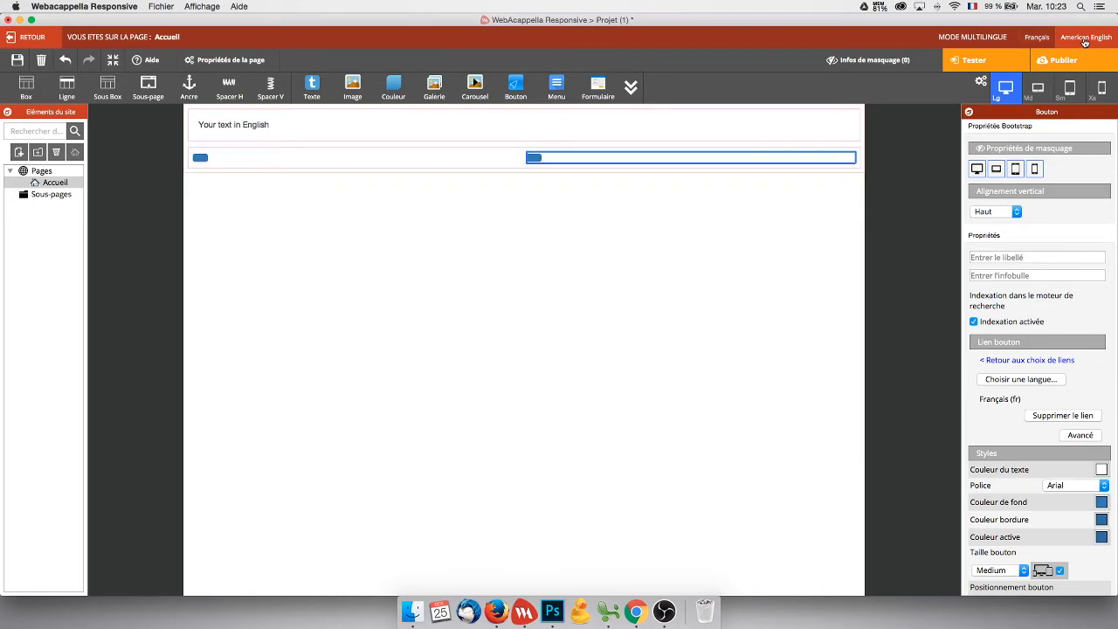
click(228, 158)
click(1006, 258)
text(Change)
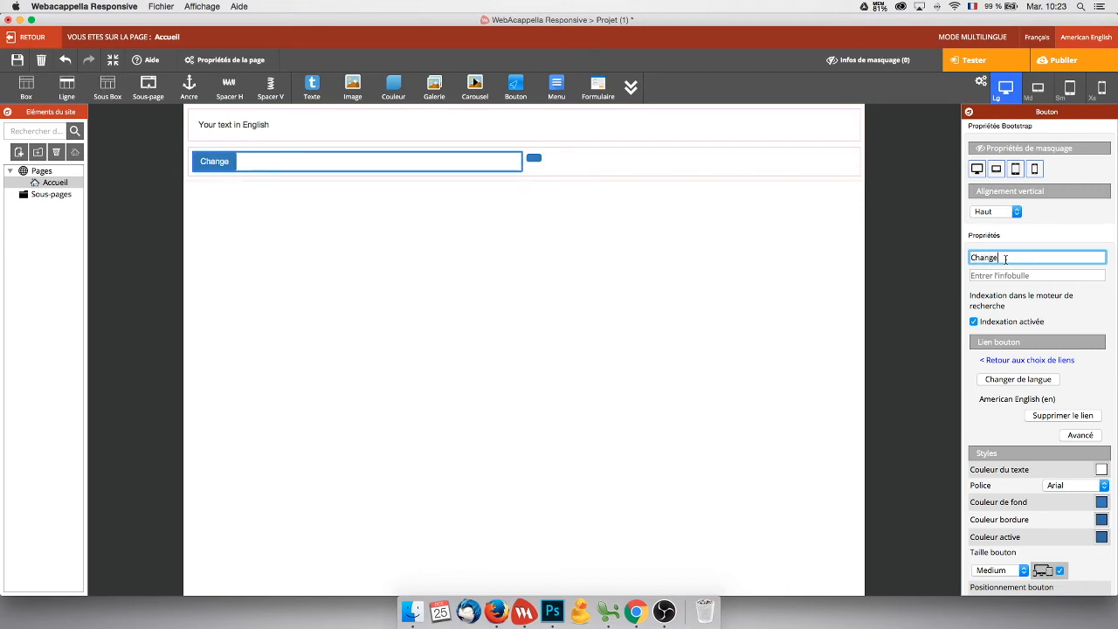
text( language)
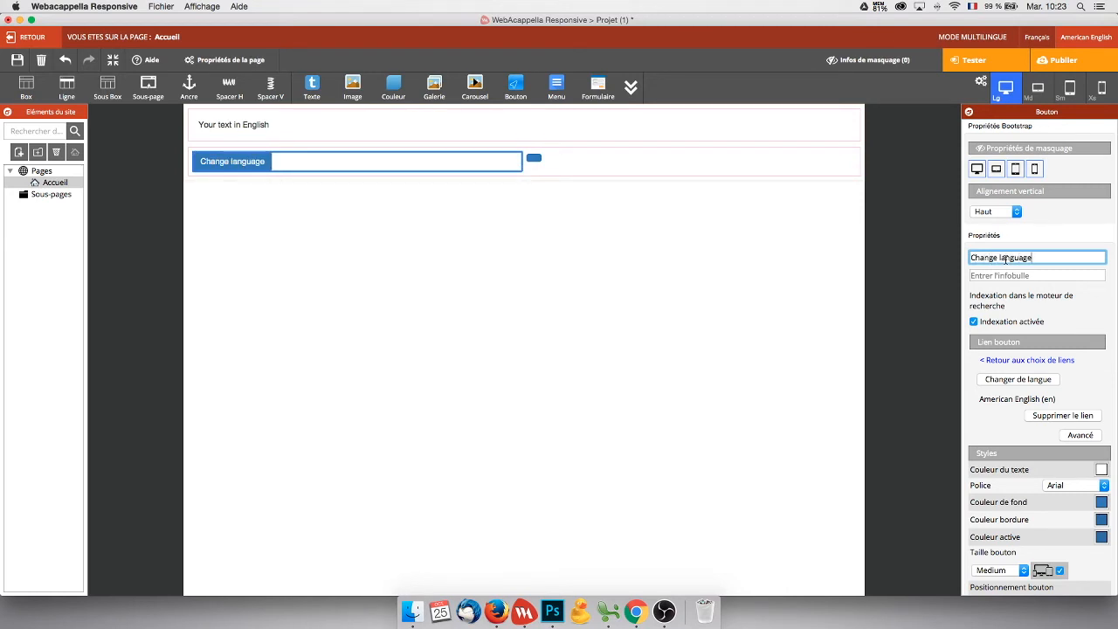
Label the second button "Changer la langue" in the American English version.
click(561, 155)
click(1009, 259)
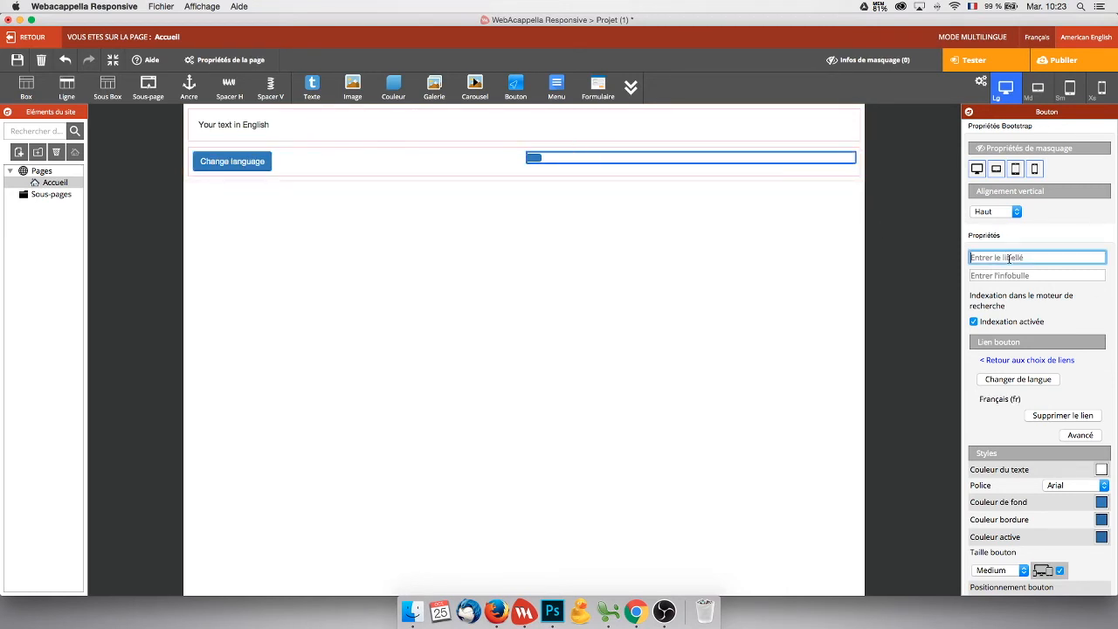
text(Changer)
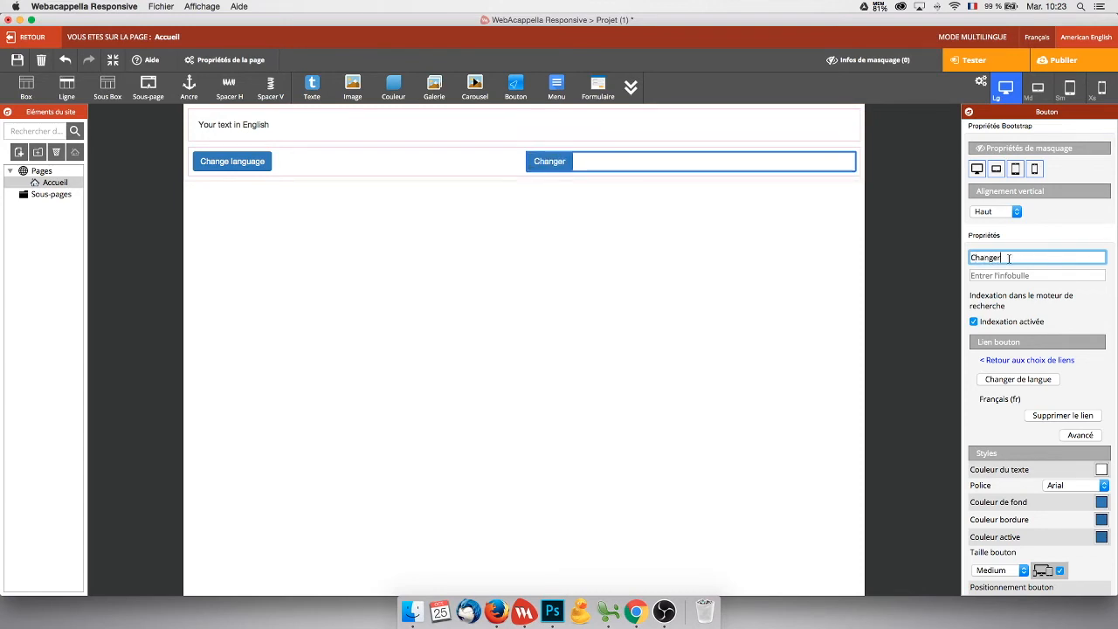
text( la langue)
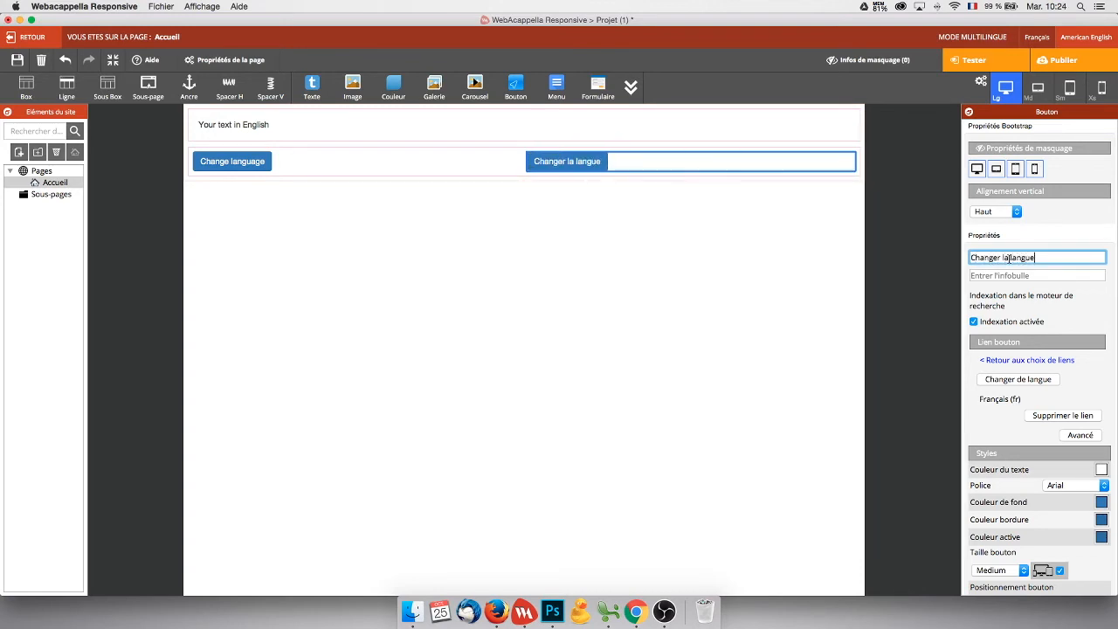
Preview the site in the browser, test both language buttons against the page text, and return to the editor.
click(974, 59)
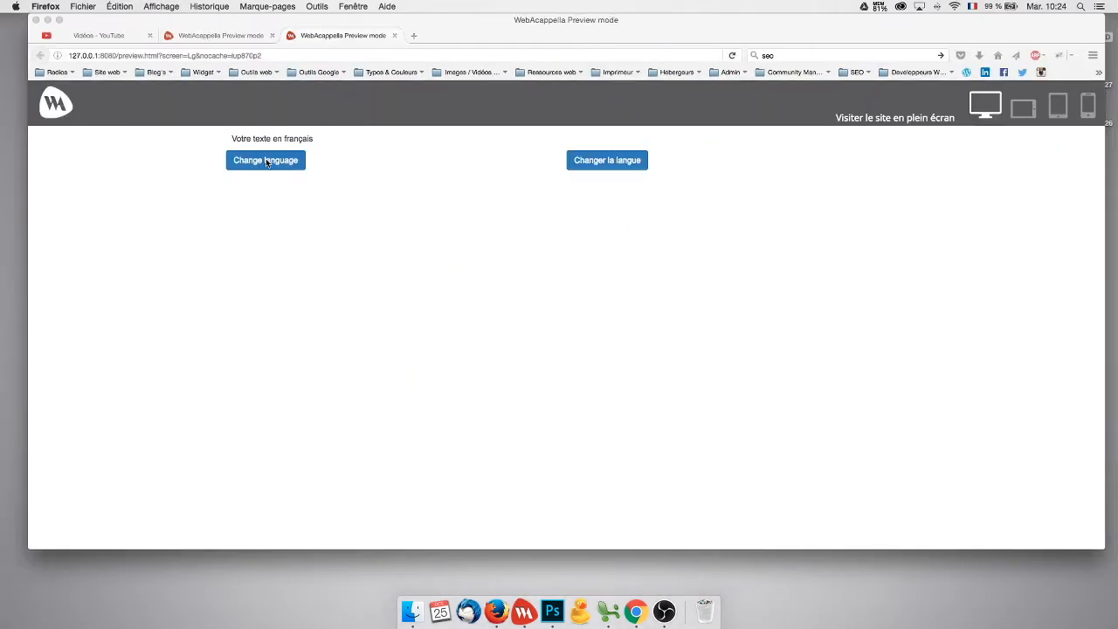
click(265, 163)
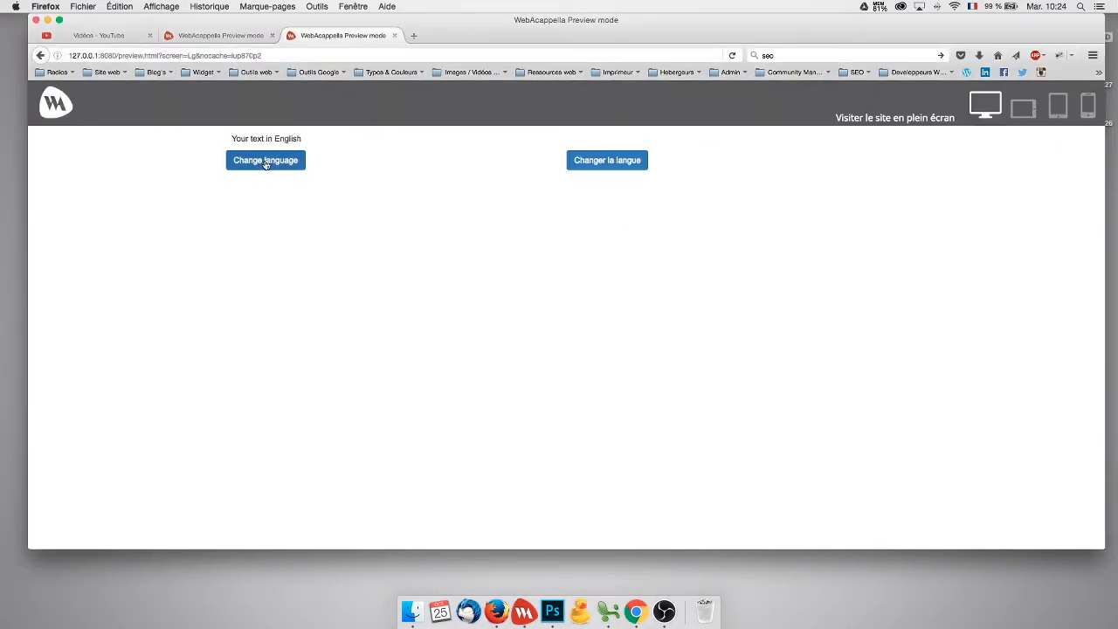
click(595, 163)
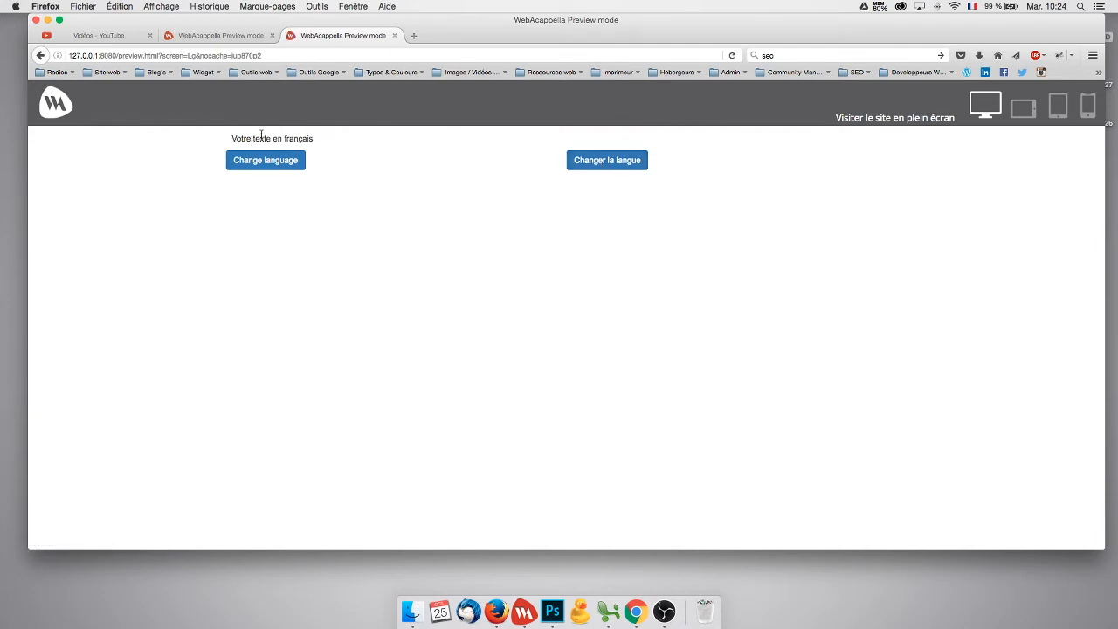
drag(230, 142, 295, 140)
click(343, 147)
key(ctrl+Right)
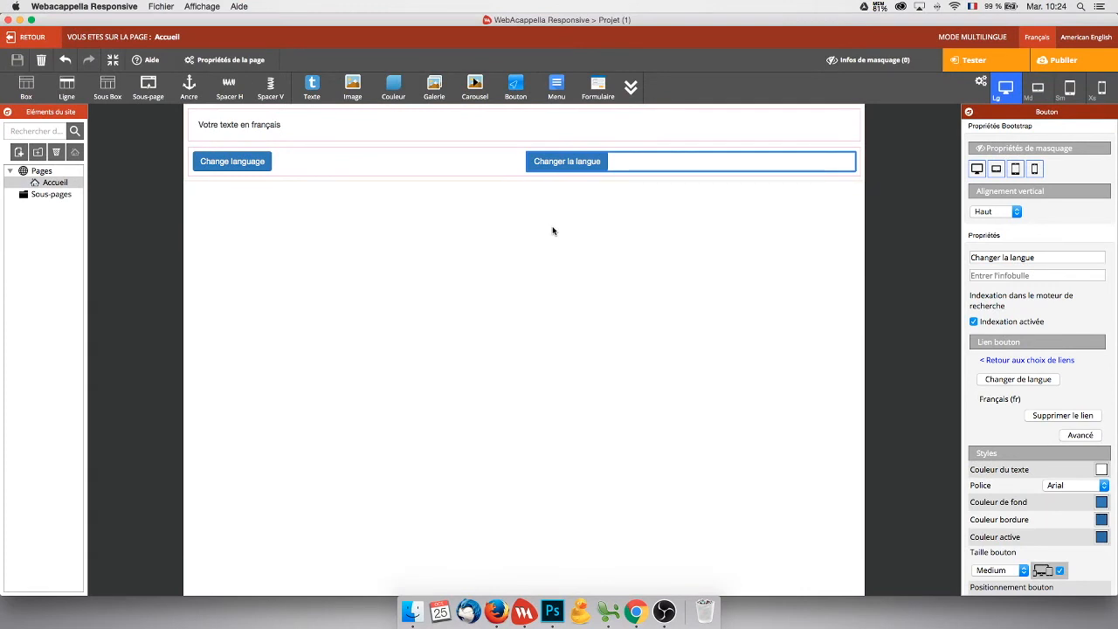
Delete both language buttons from the line below the text.
click(329, 159)
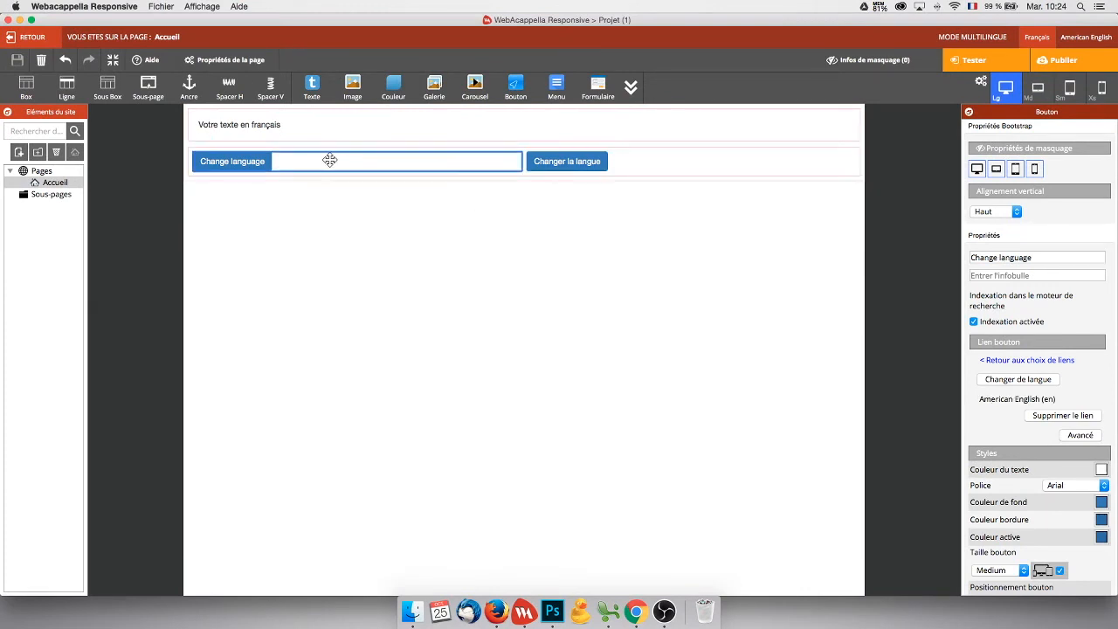
key(Delete)
click(332, 160)
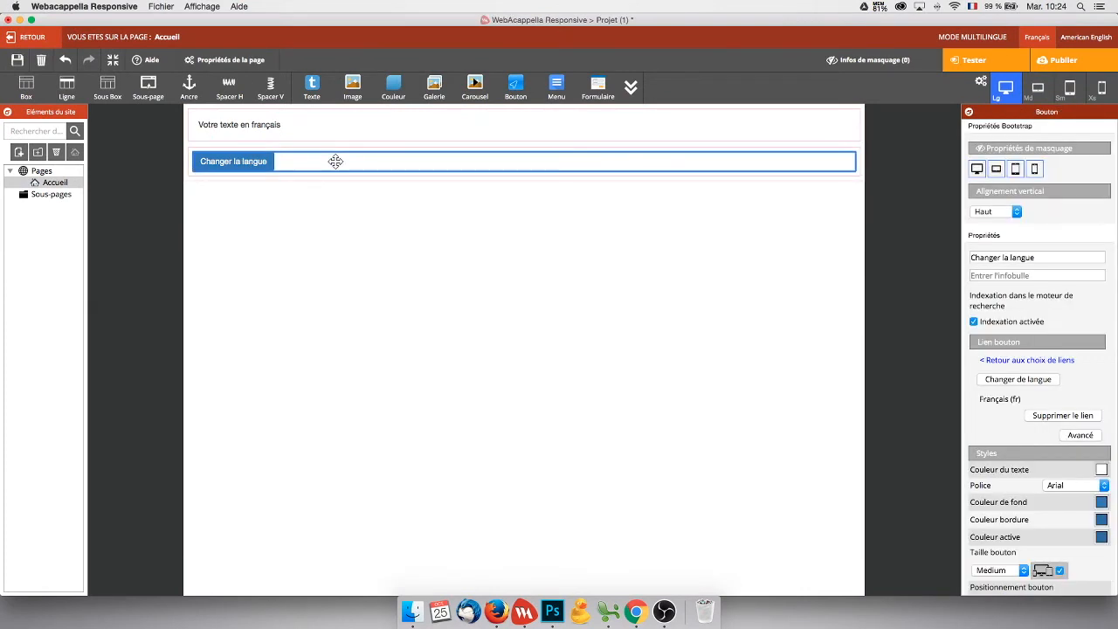
key(Delete)
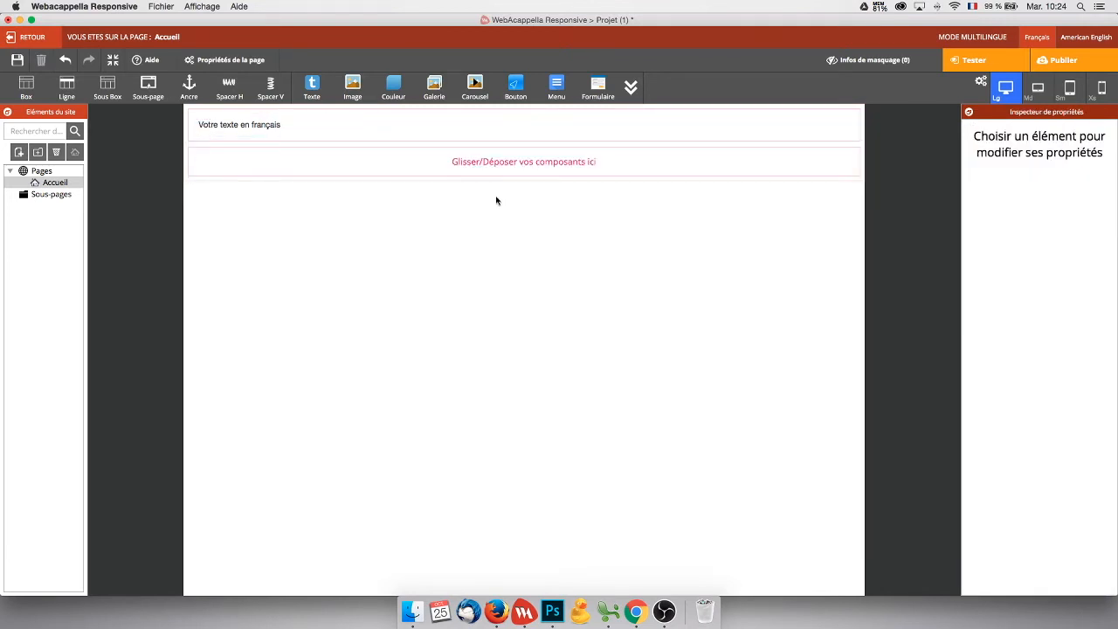
Place an image in the empty line, import drapeau en.jpg and drapeau fr.png, and use drapeau fr.png for it.
click(353, 84)
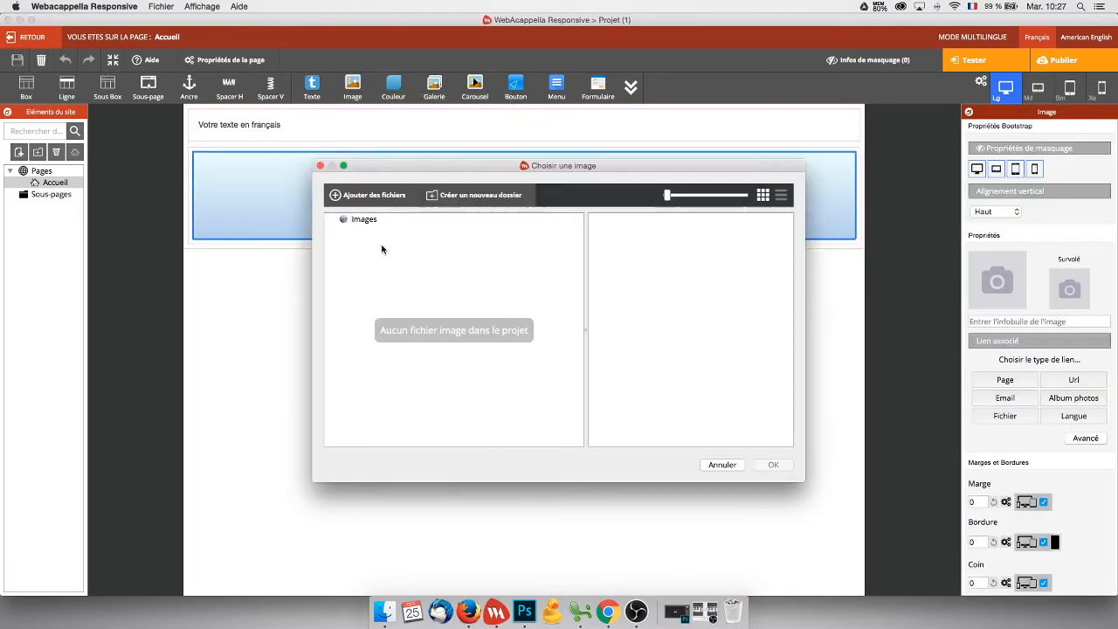
click(371, 195)
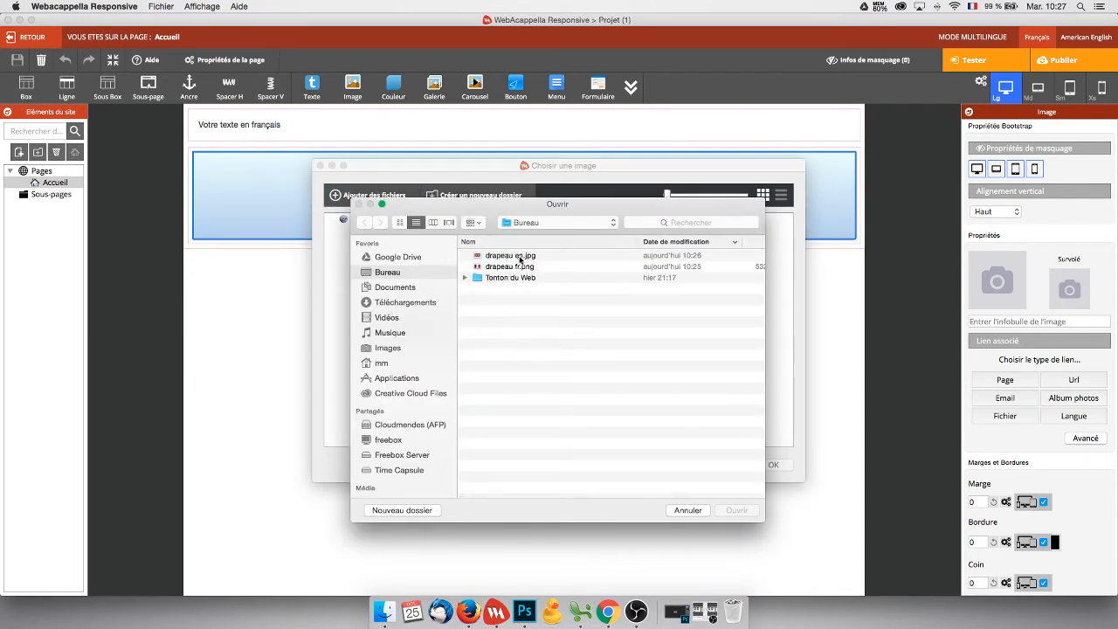
click(502, 267)
shift+click(500, 260)
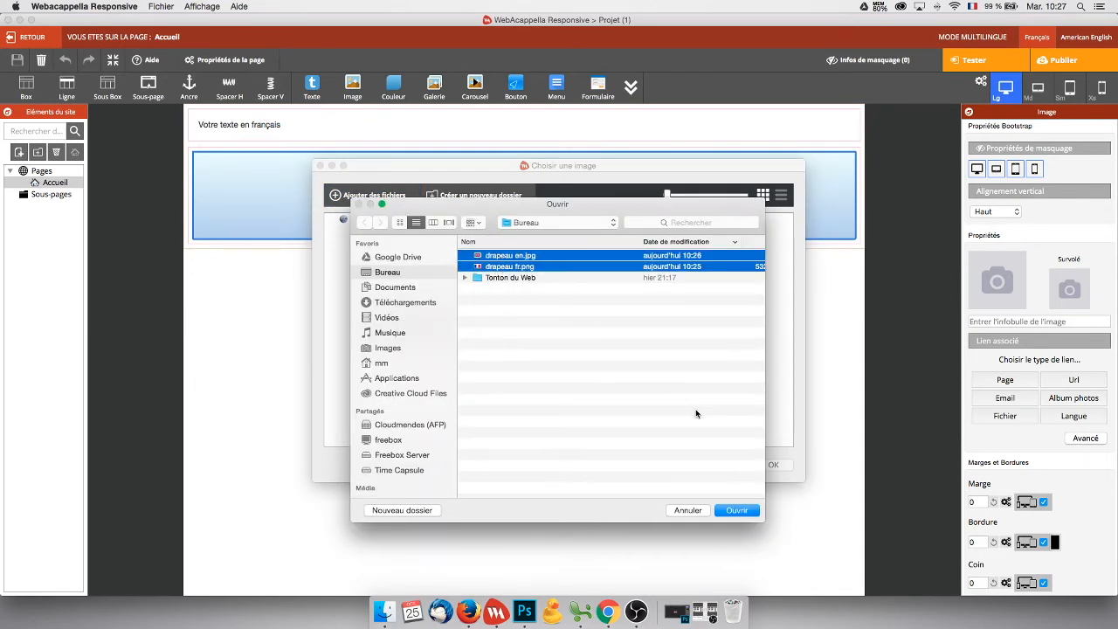
click(738, 511)
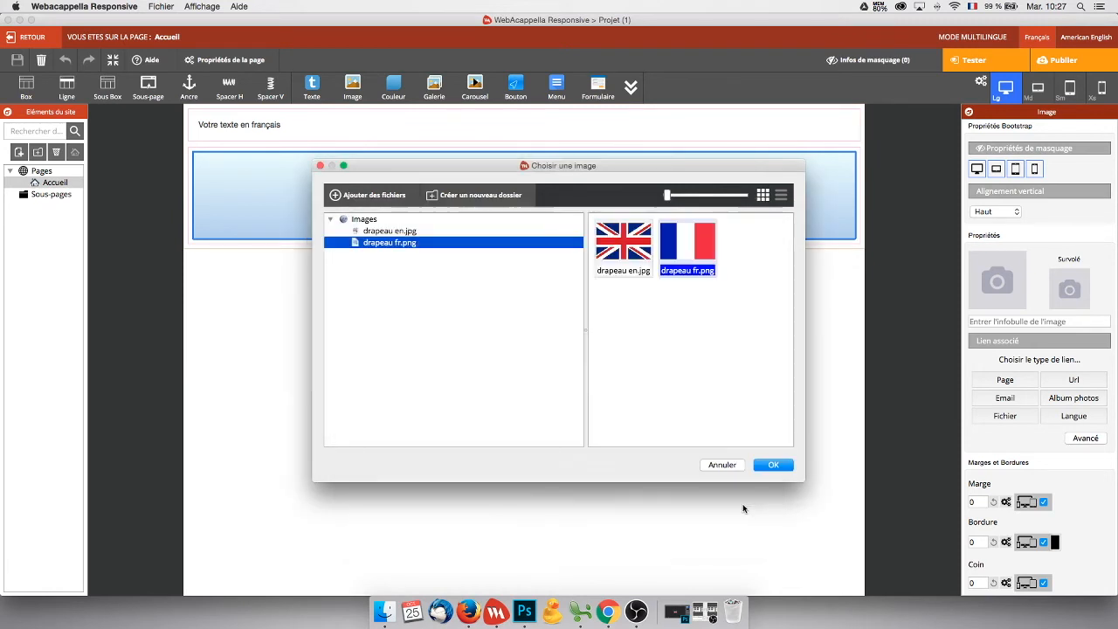
double_click(689, 243)
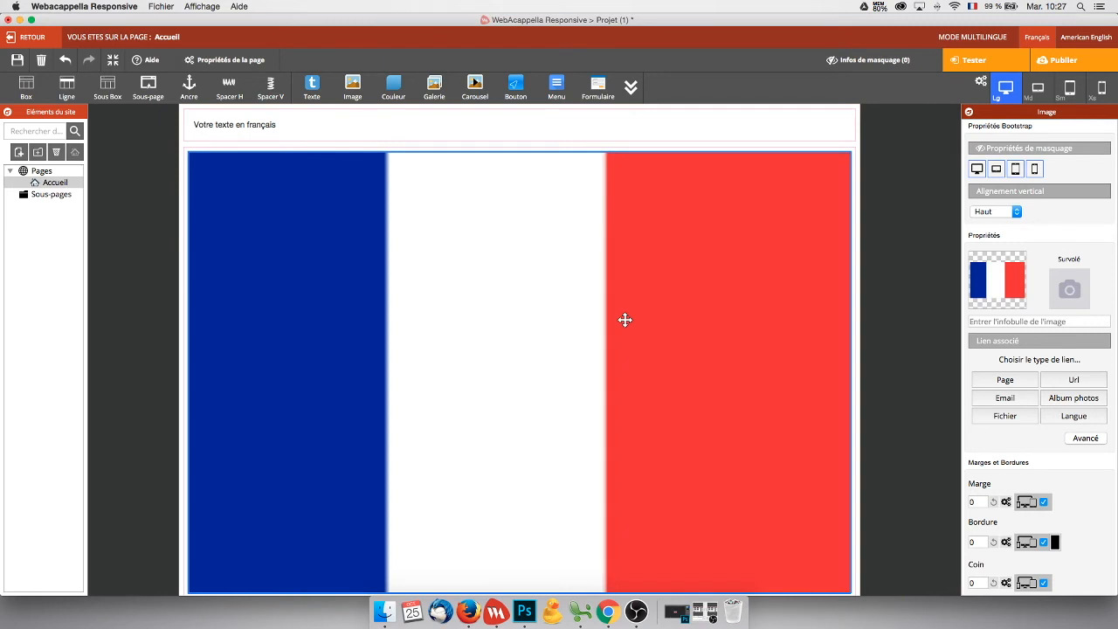
double_click(626, 319)
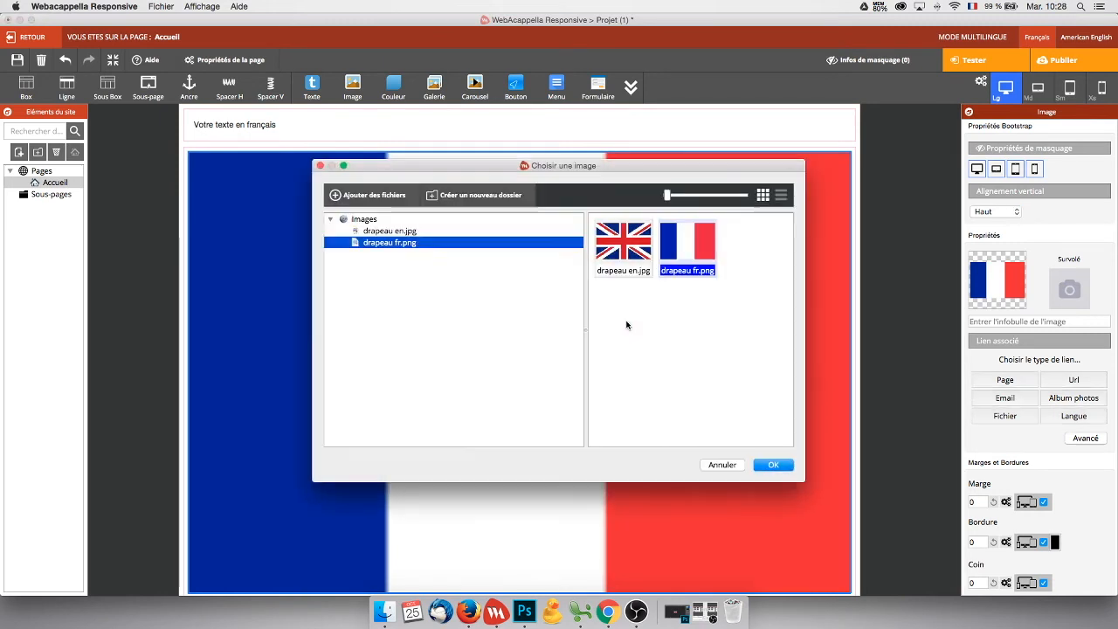
click(760, 469)
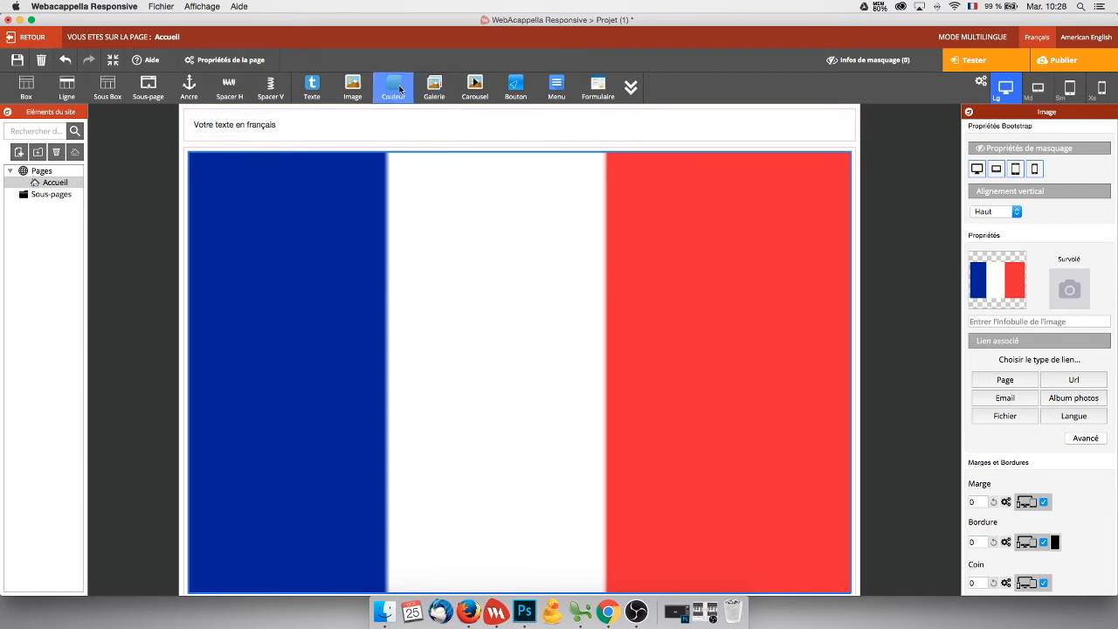
Add a second image beside the French flag and assign drapeau en.jpg to it.
drag(356, 85, 724, 231)
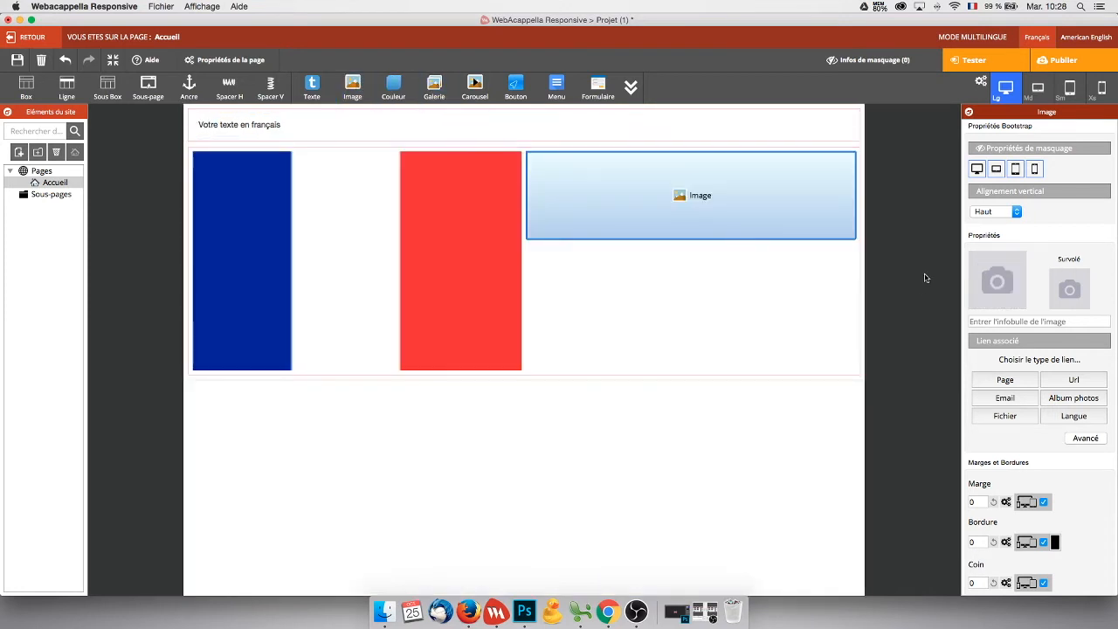
click(1010, 279)
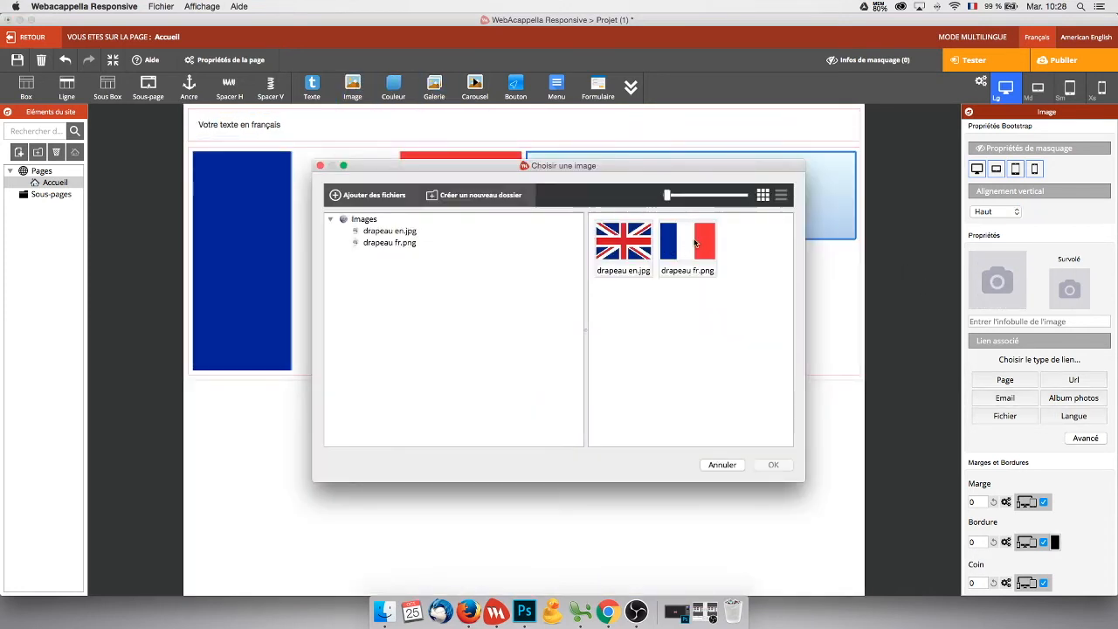
click(623, 243)
click(768, 464)
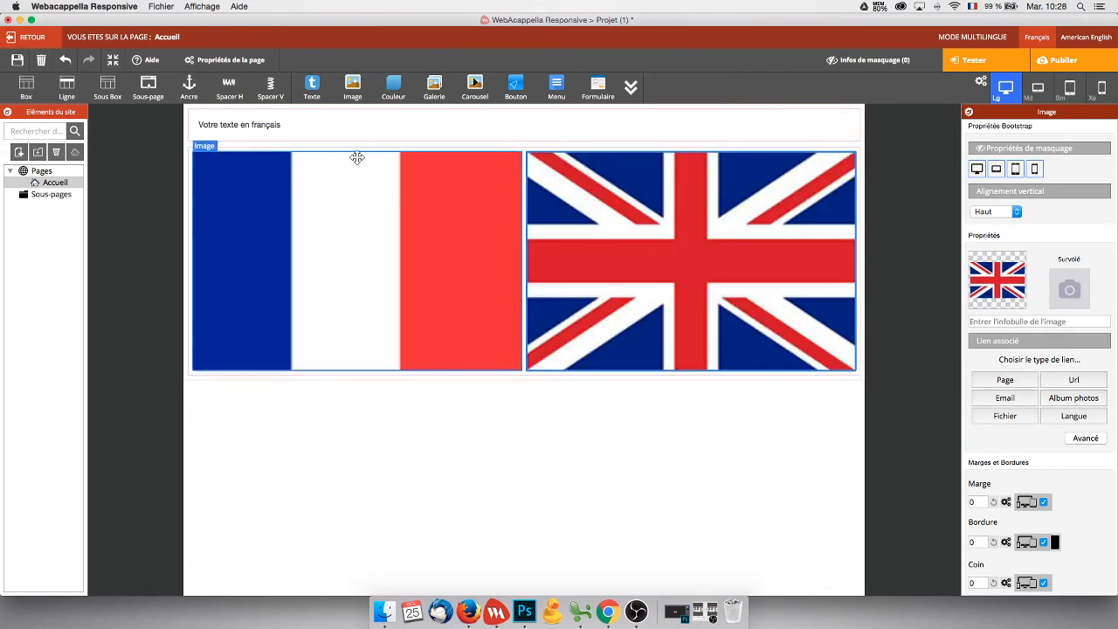
Place a horizontal spacer on each outer side of the two flags and widen both spacers to 5/12.
drag(237, 85, 208, 194)
drag(232, 86, 841, 222)
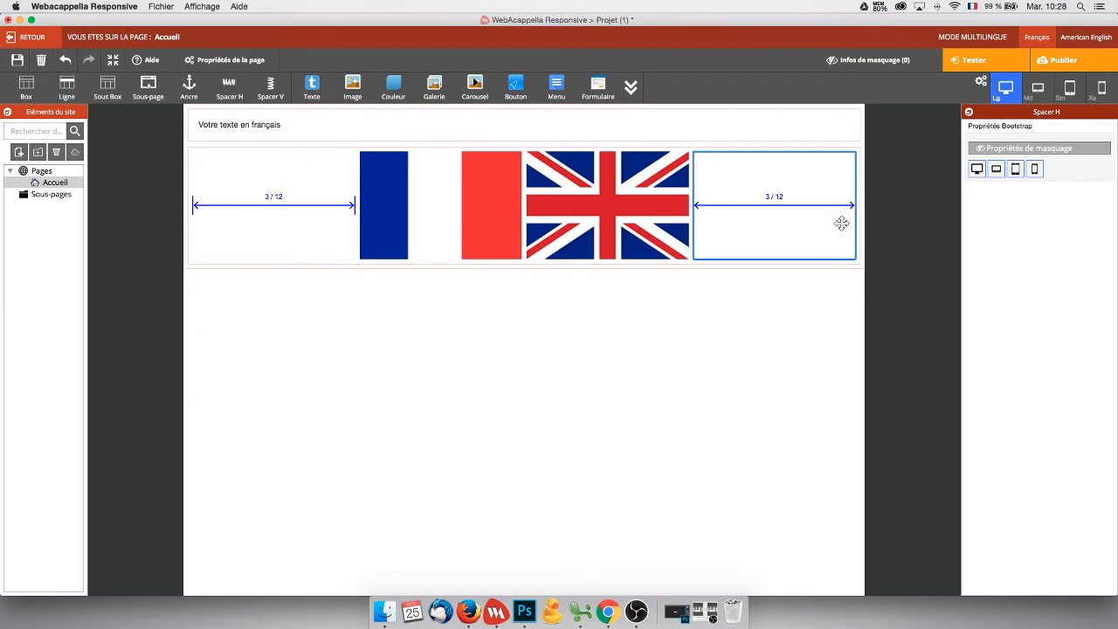
drag(691, 205, 636, 204)
drag(356, 203, 427, 202)
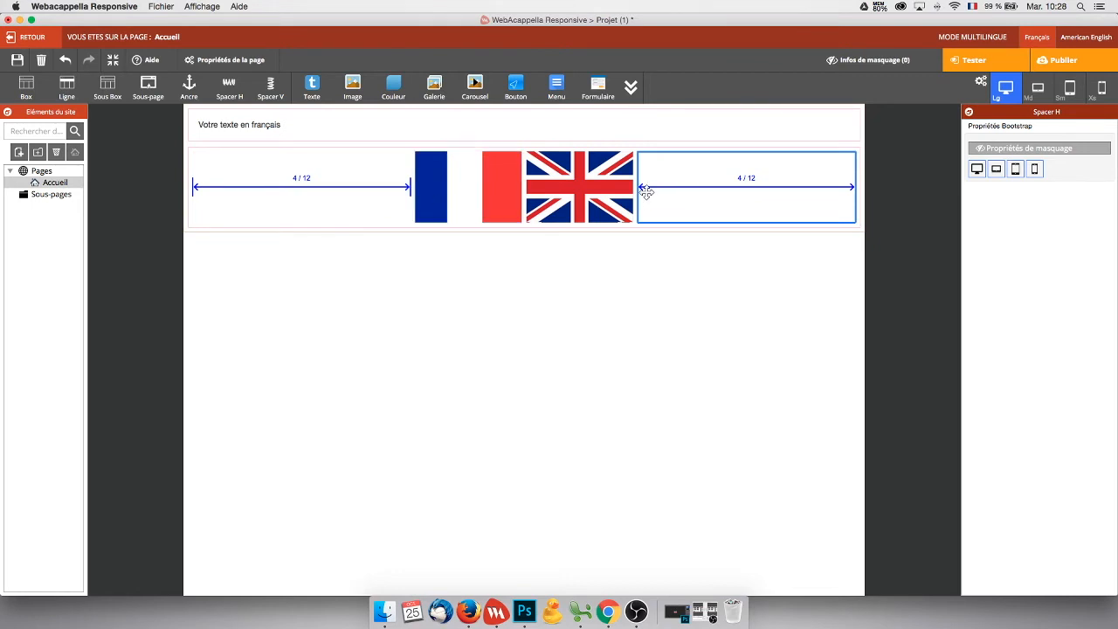
drag(639, 184, 580, 183)
drag(413, 184, 468, 180)
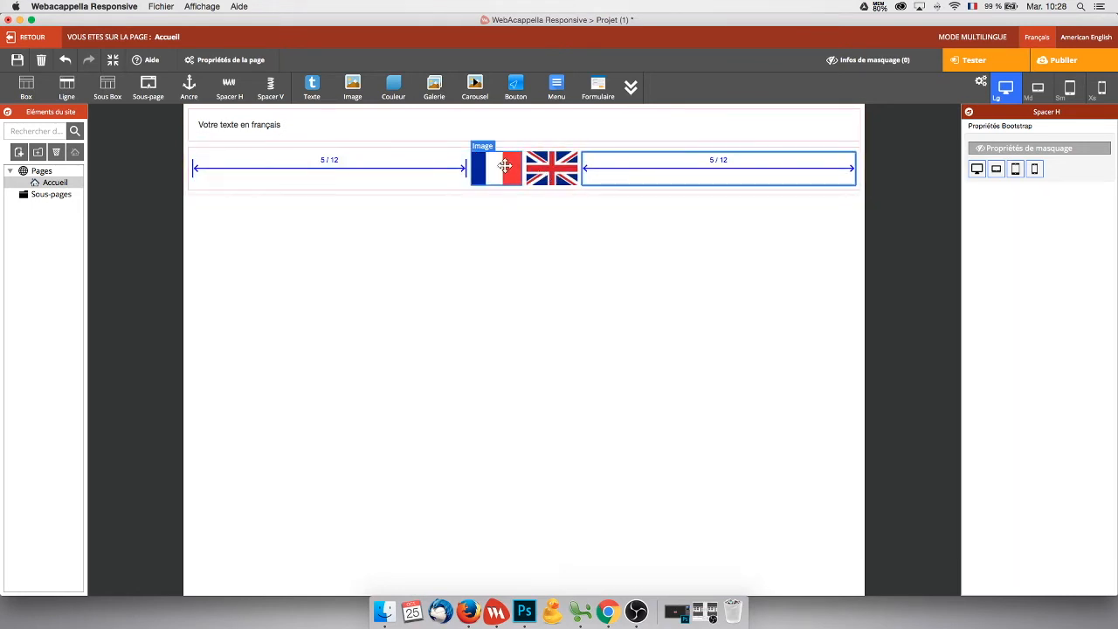
Give the French flag image a language link to Français (fr).
click(499, 166)
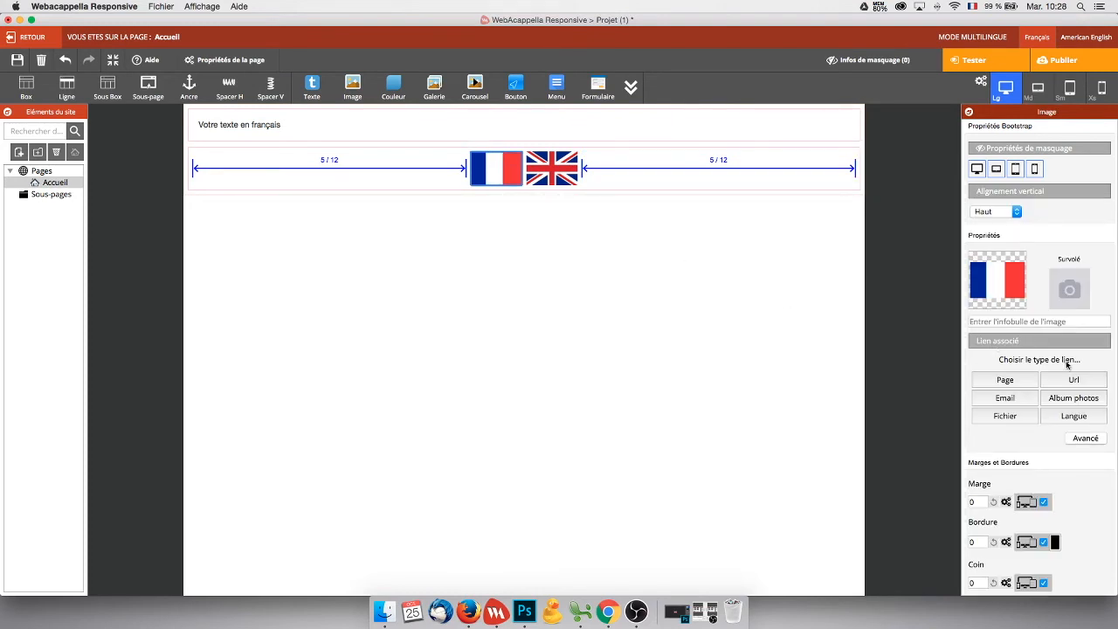
click(1074, 417)
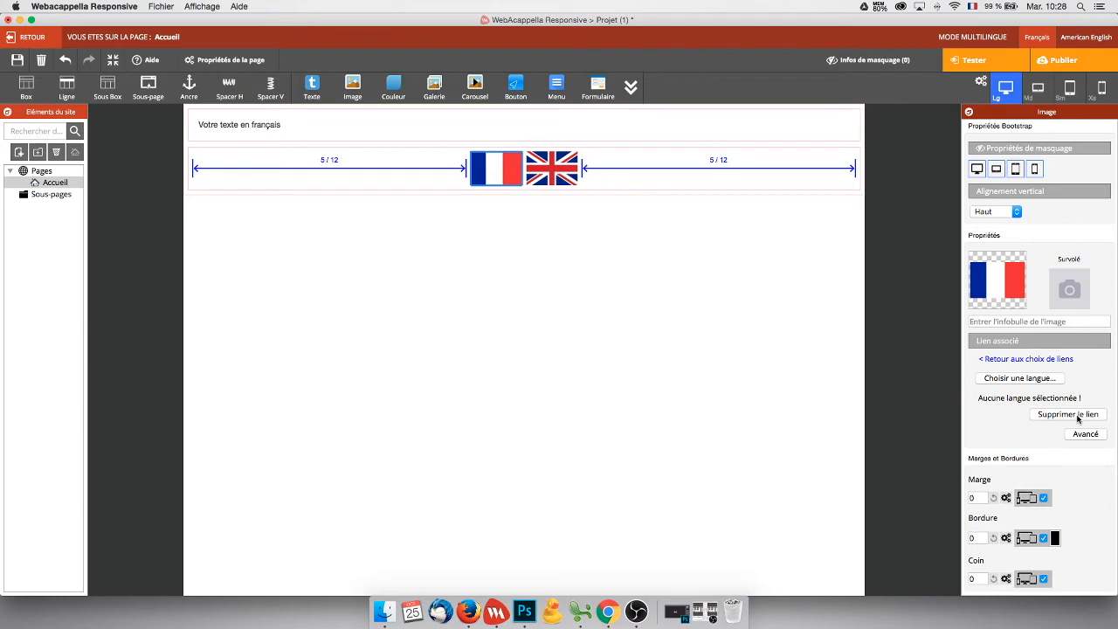
click(997, 382)
click(529, 259)
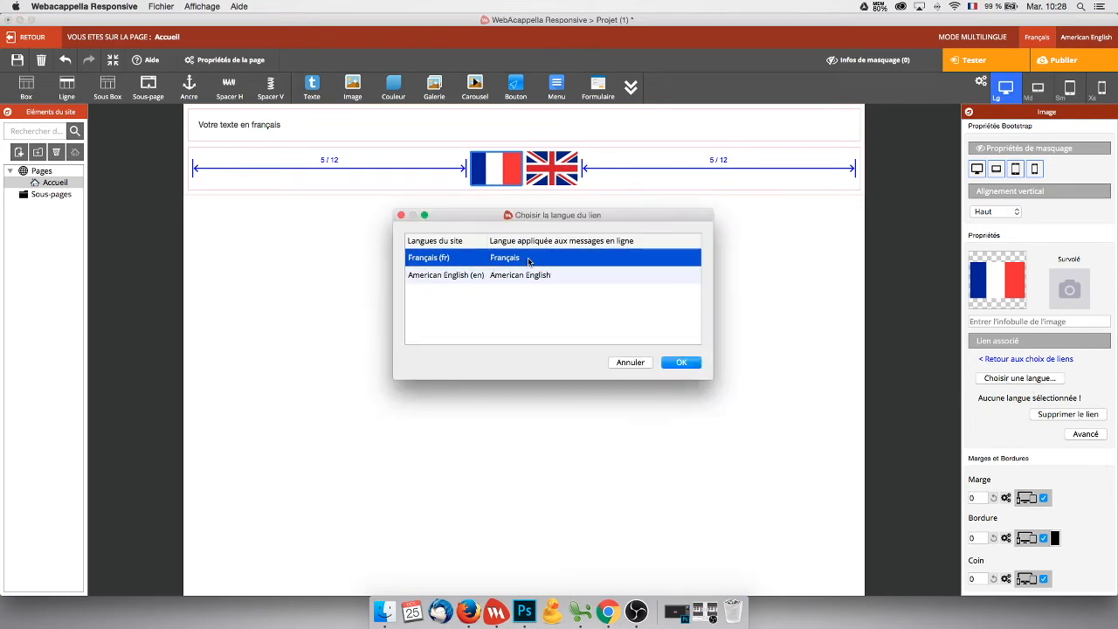
click(680, 361)
Give the British flag image a language link to American English (en).
click(552, 167)
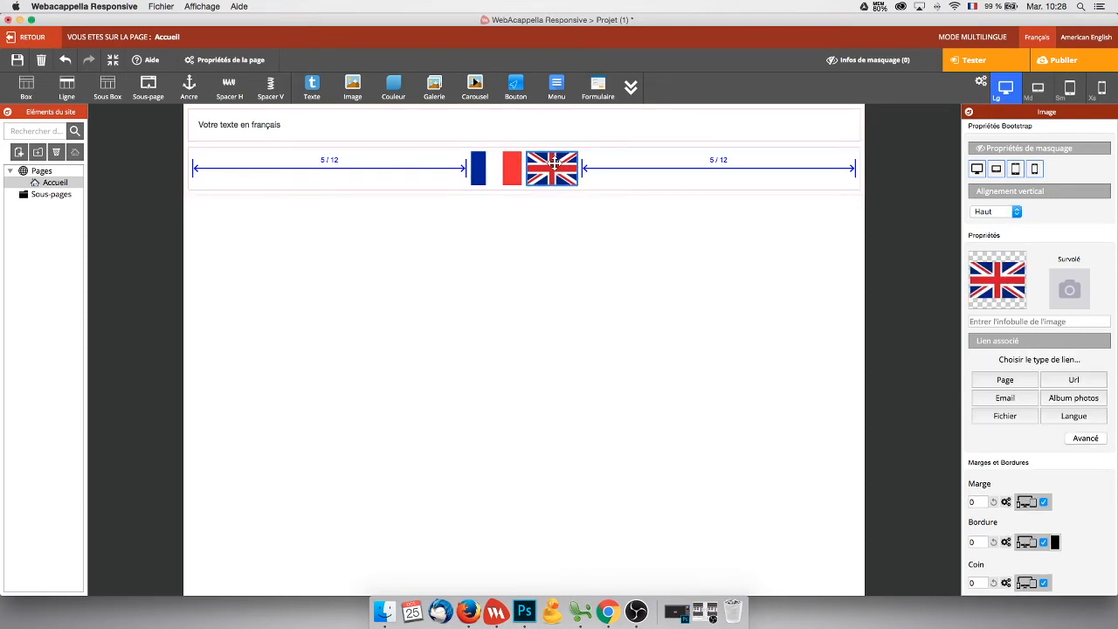
click(1074, 417)
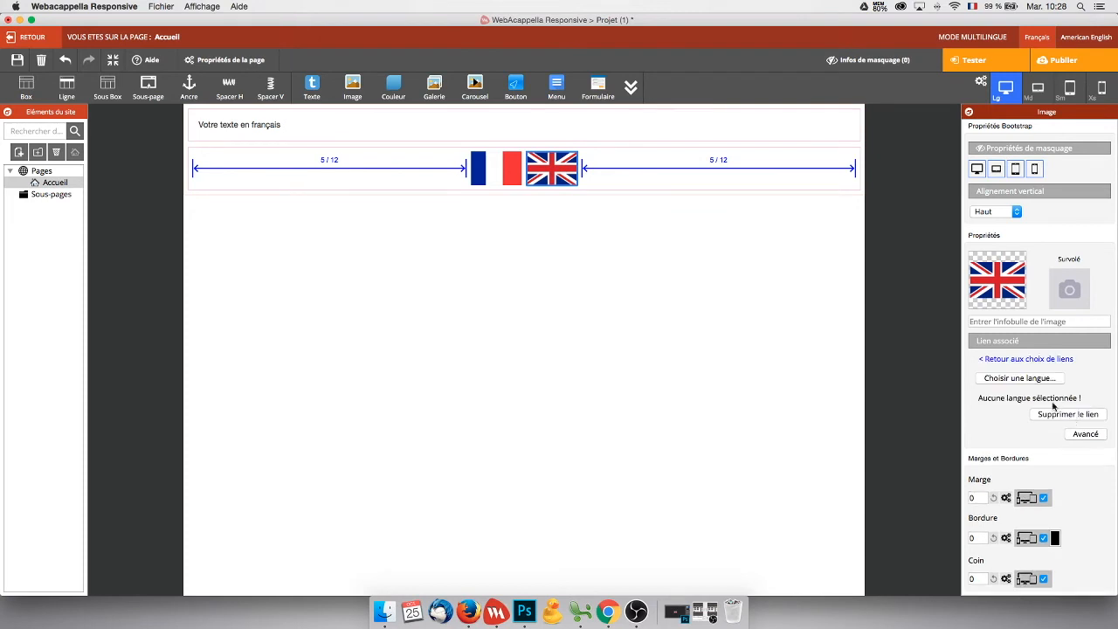
click(1029, 385)
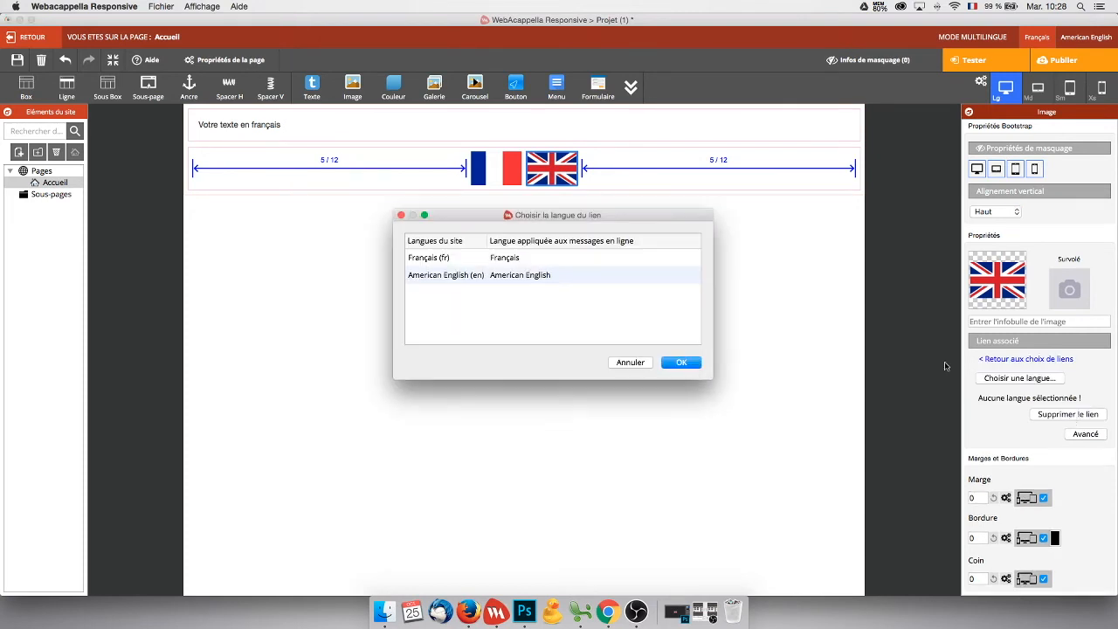
click(524, 277)
click(690, 362)
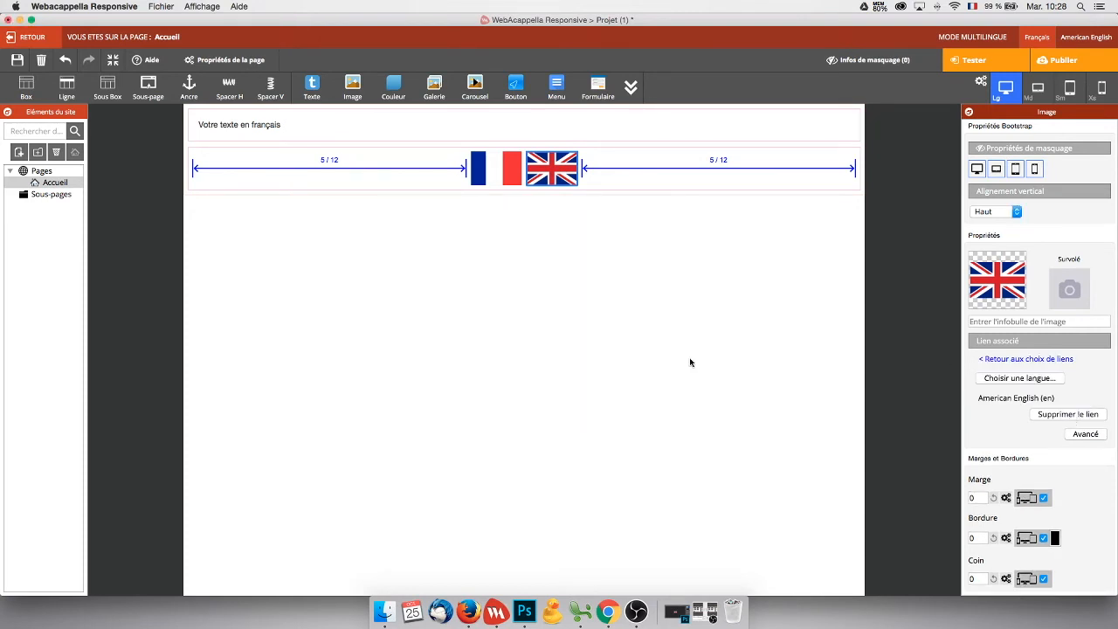
Preview the site in the browser and test switching the page text to English and back to French with the flags.
click(973, 61)
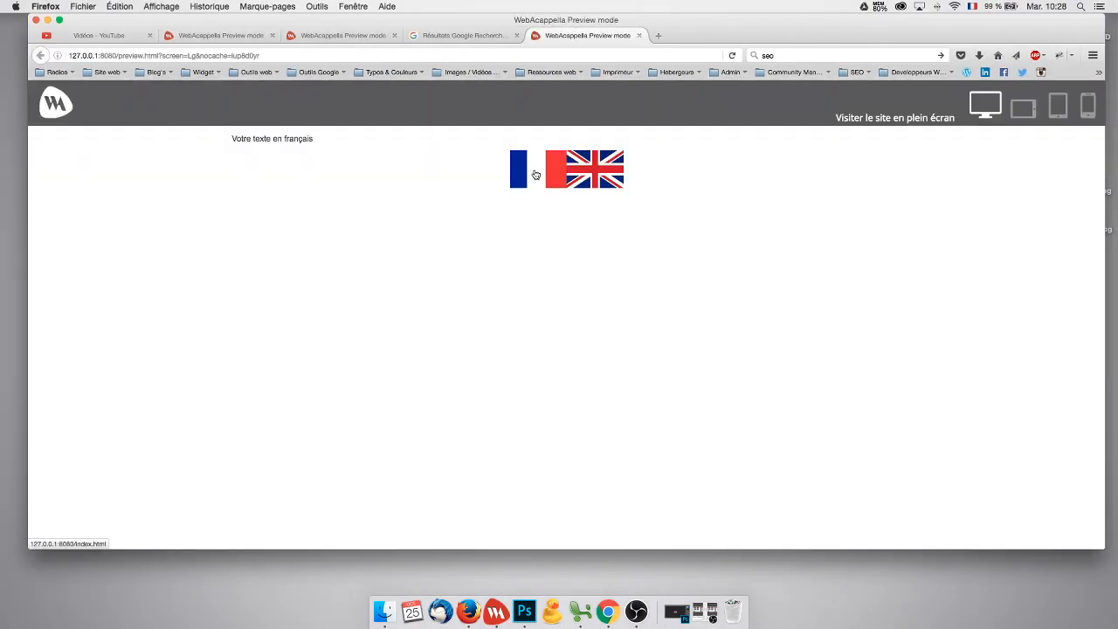
click(594, 168)
drag(226, 137, 320, 143)
click(540, 170)
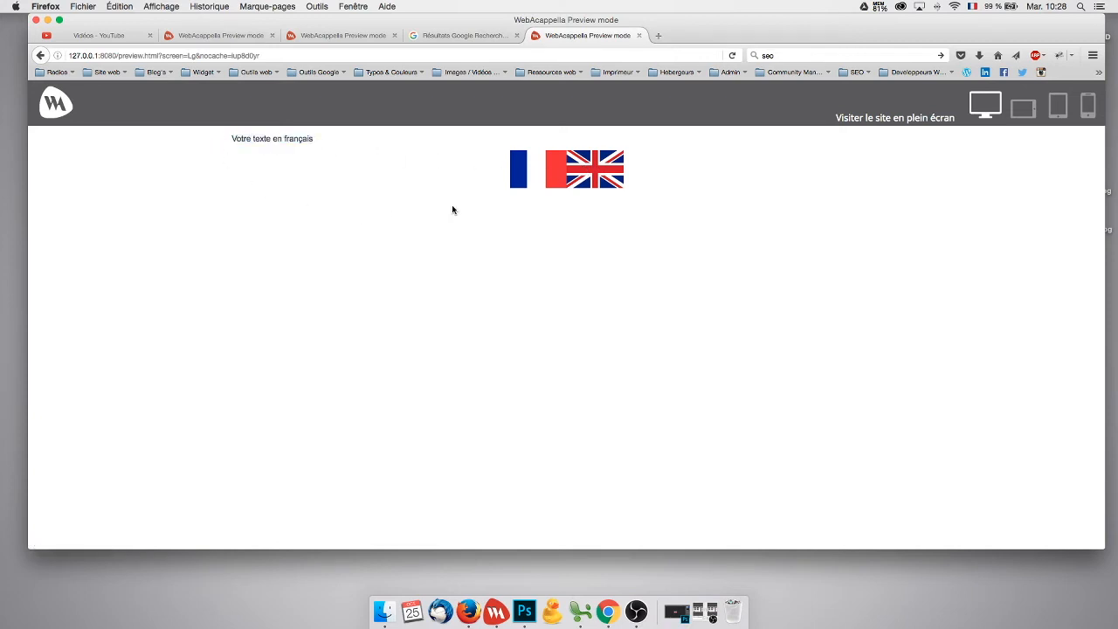
Return to the WebAcappella editor and delete both flag images and their spacers from the second row.
key(ctrl+Right)
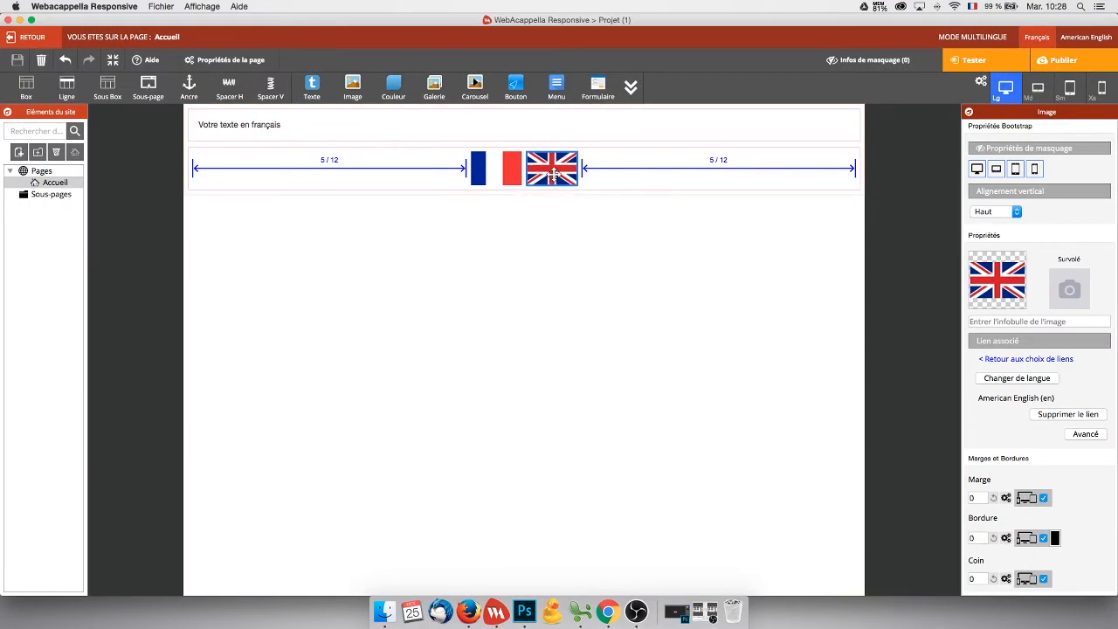
double_click(551, 174)
click(723, 463)
key(Delete)
click(504, 174)
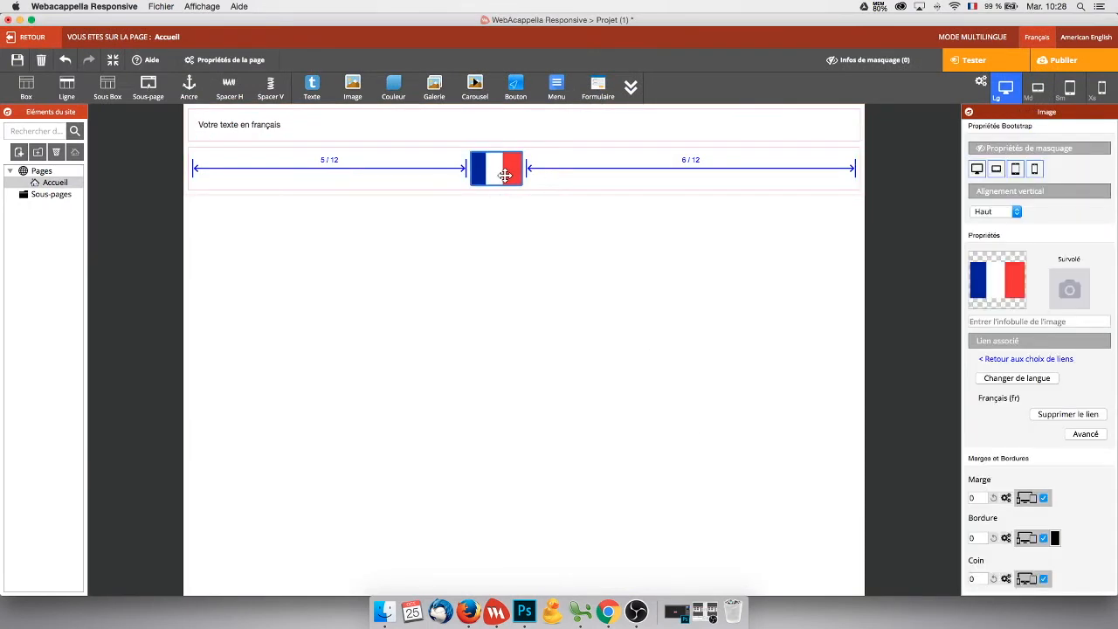
key(Delete)
click(431, 165)
key(Delete)
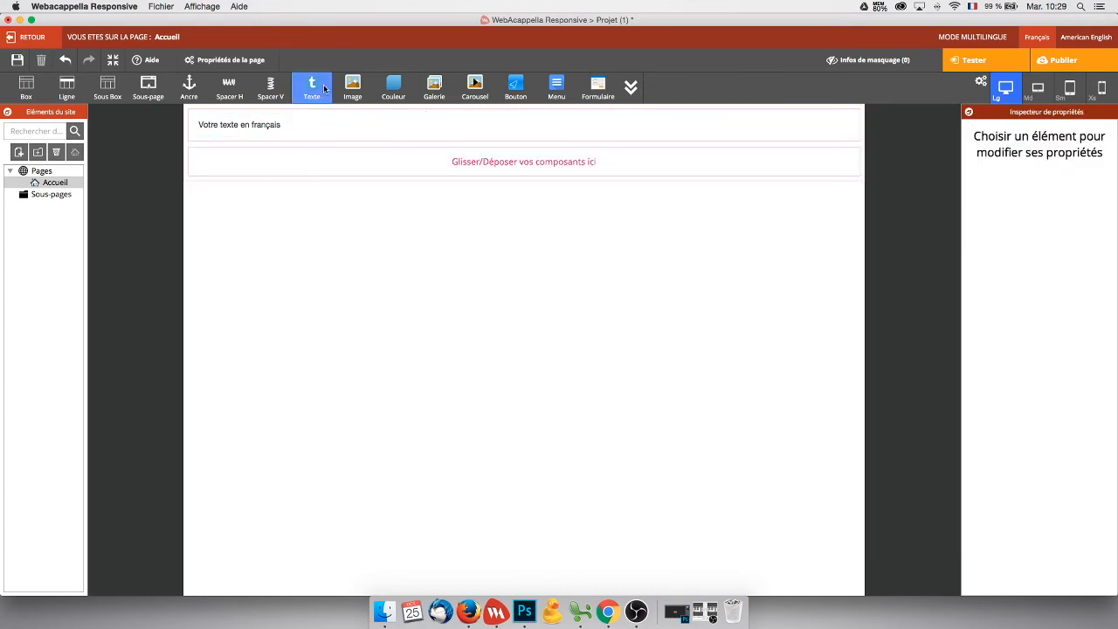
Add a text block reading "Changer de langue" to the empty row and give it a language link to Français (fr).
drag(312, 86, 489, 164)
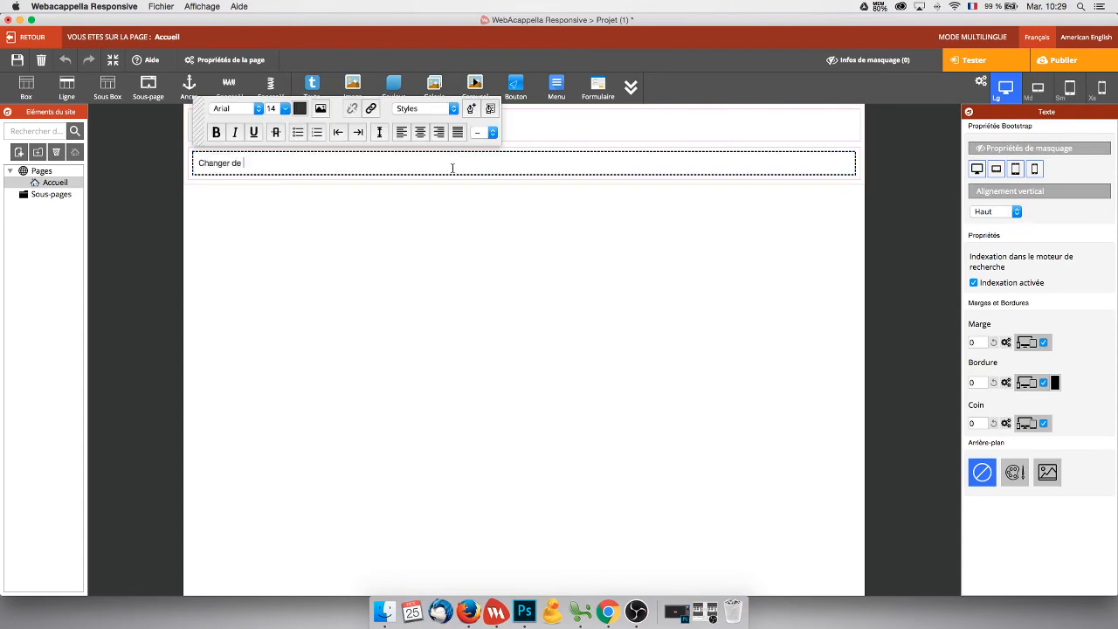
triple_click(243, 163)
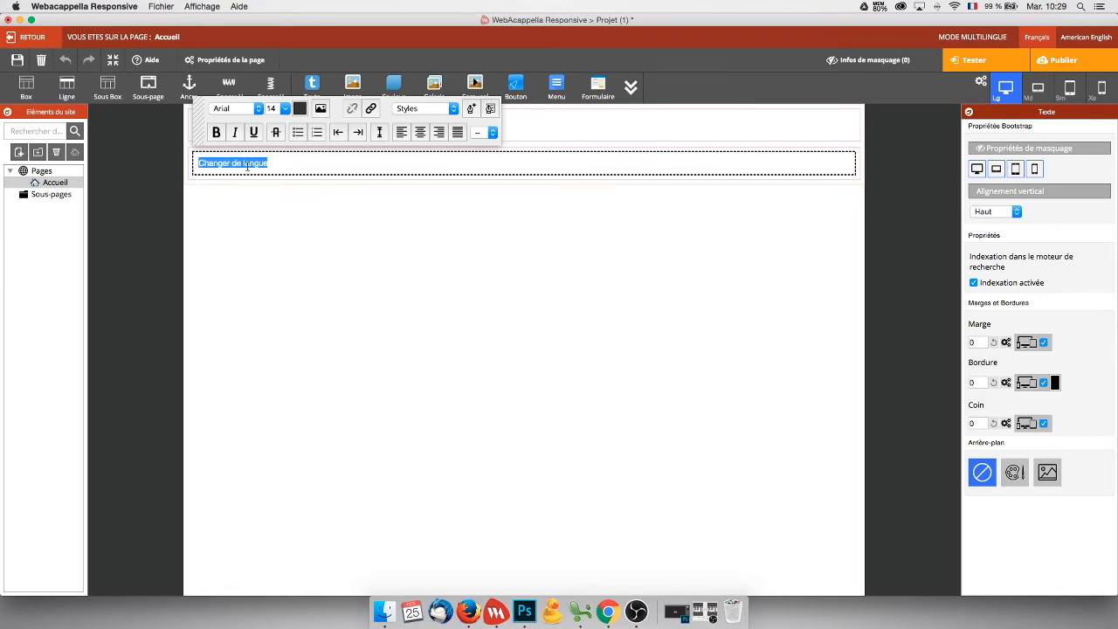
click(371, 109)
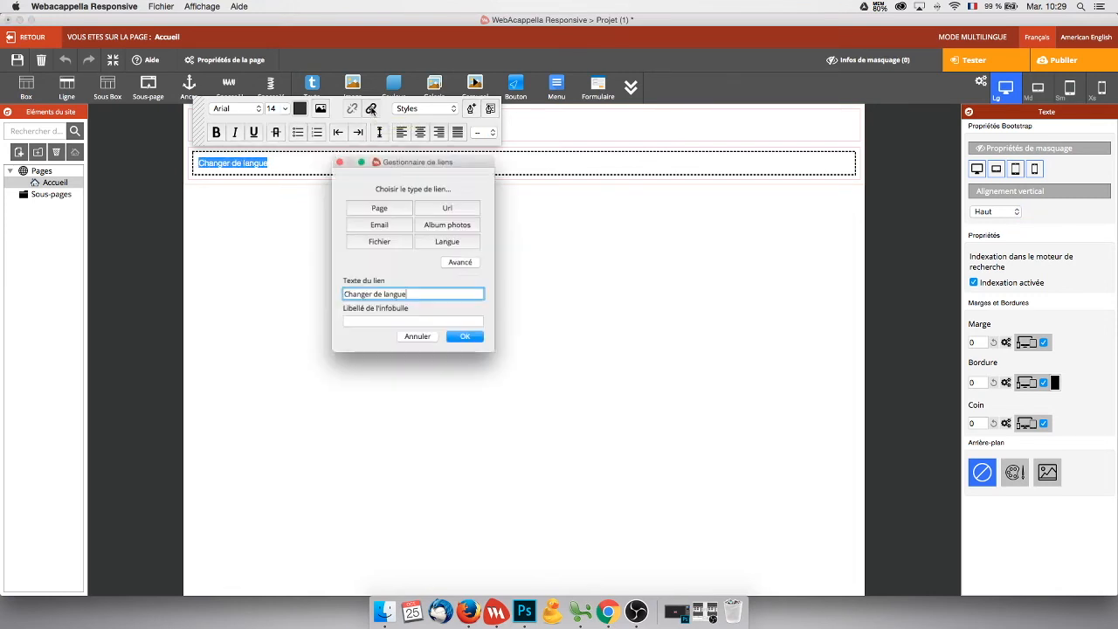
click(449, 241)
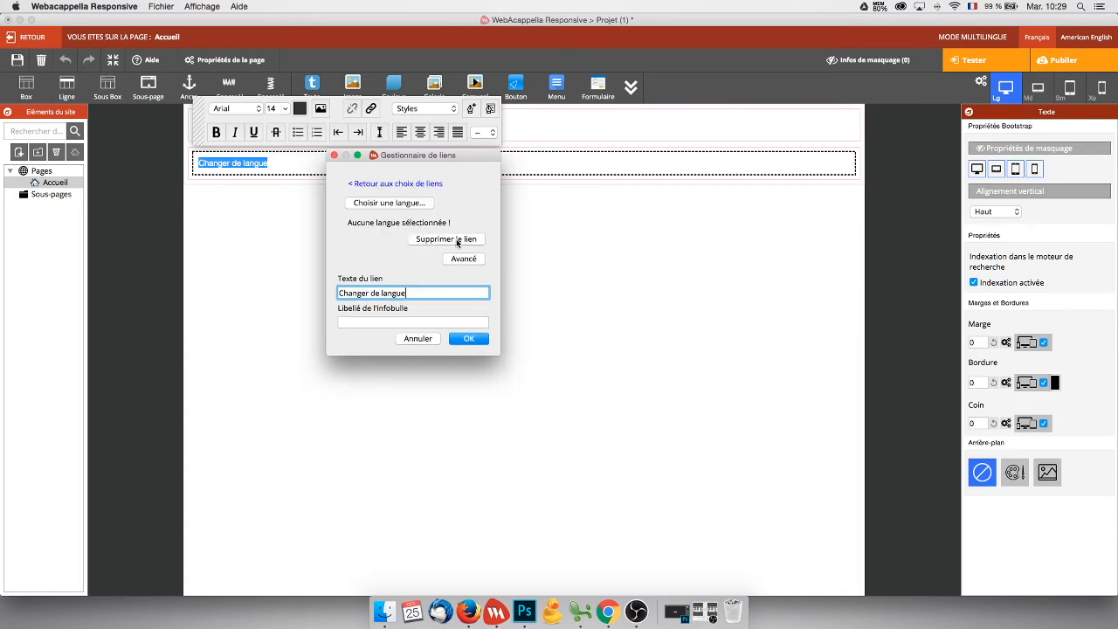
click(390, 204)
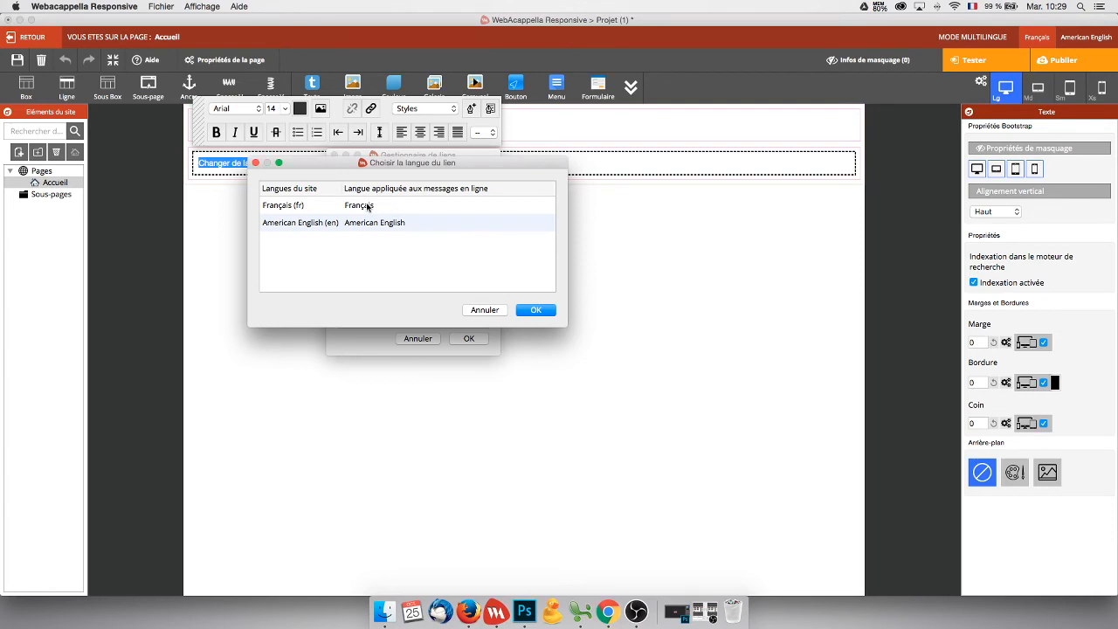
click(366, 207)
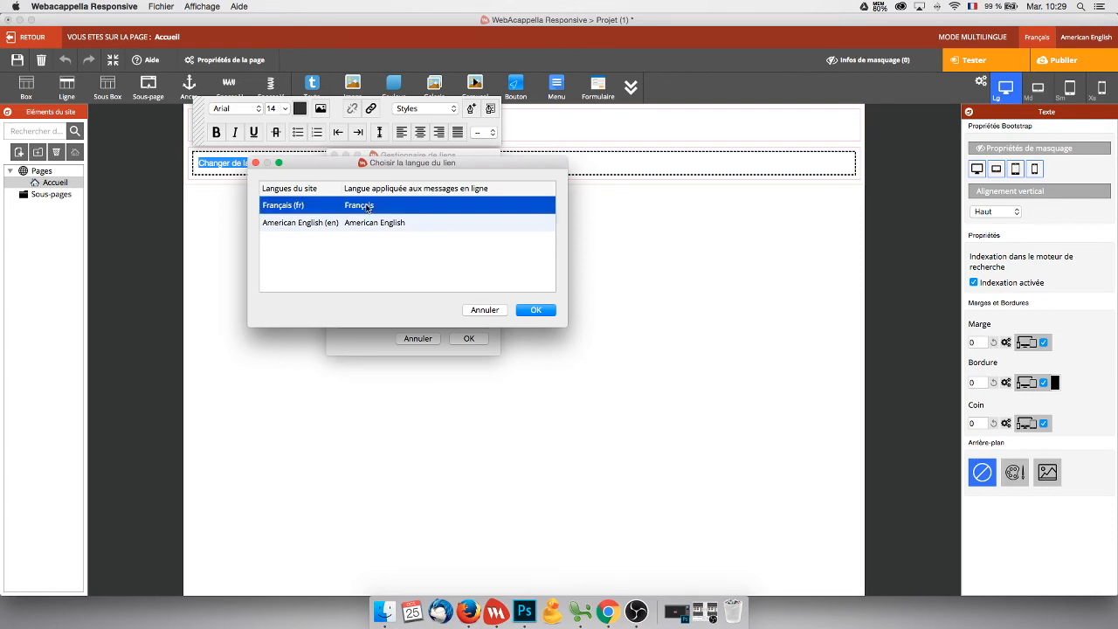
click(536, 310)
click(469, 339)
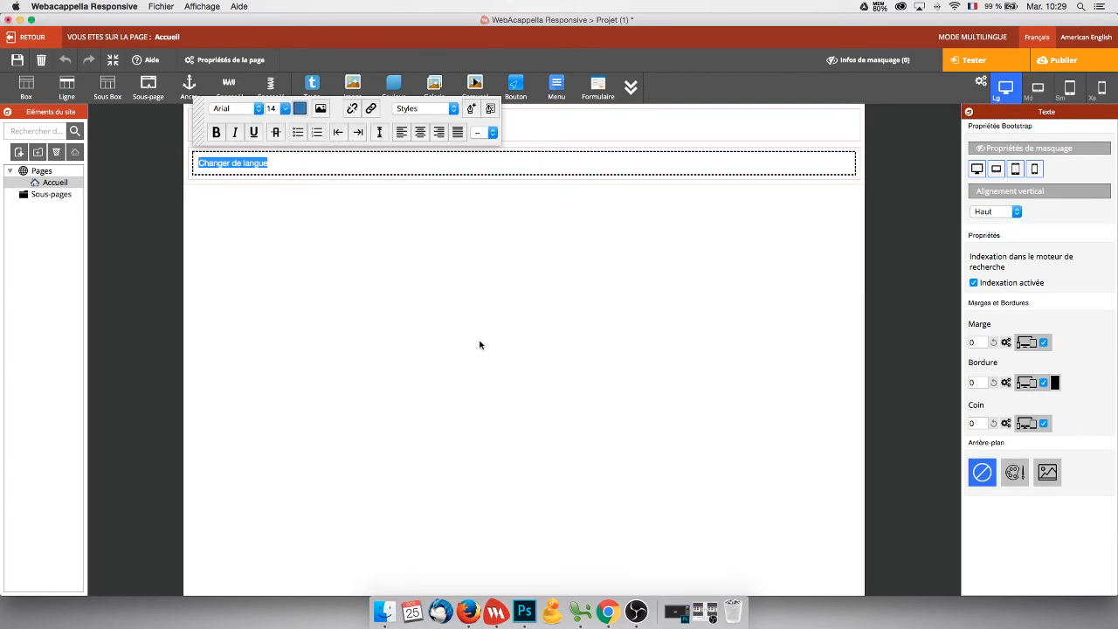
Add a second line "Change language" to the text block and give it a language link to American English (en).
click(290, 163)
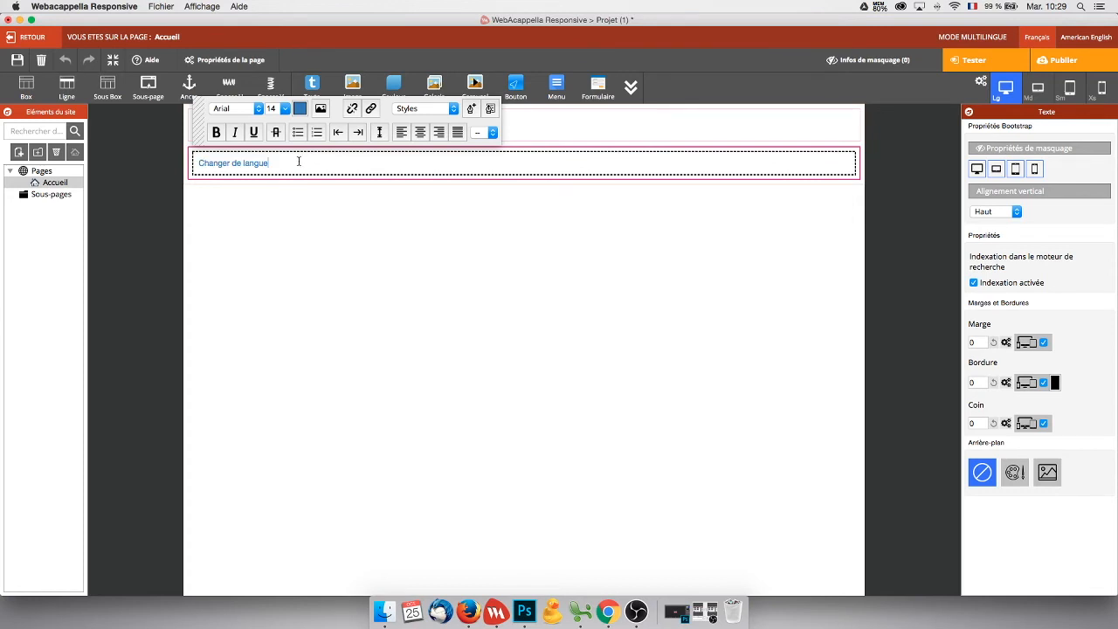
key(Return)
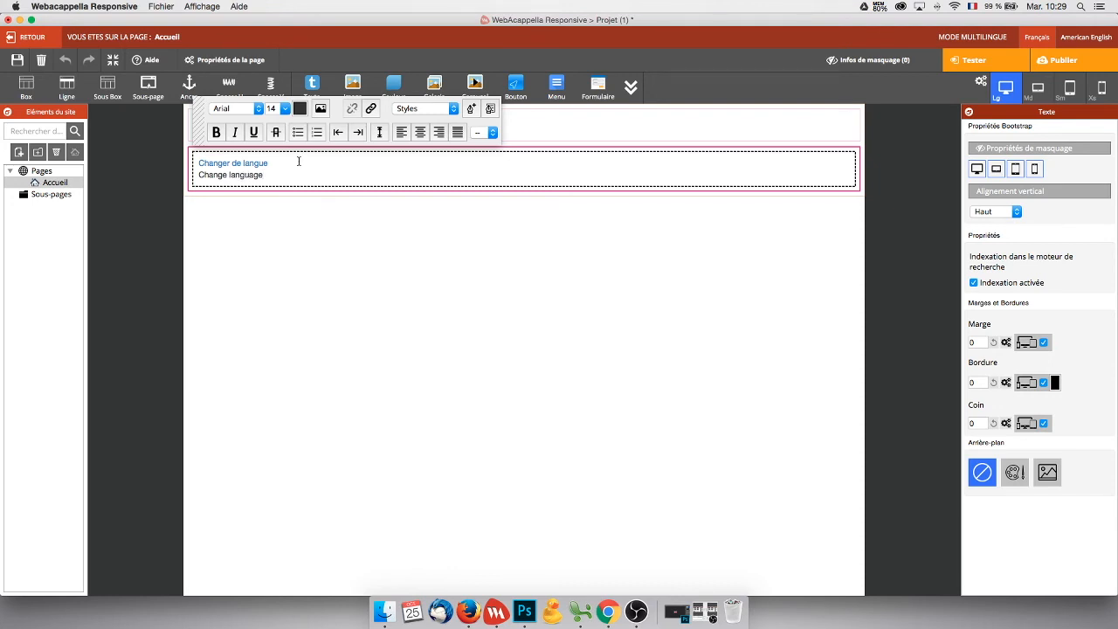
drag(267, 175, 188, 175)
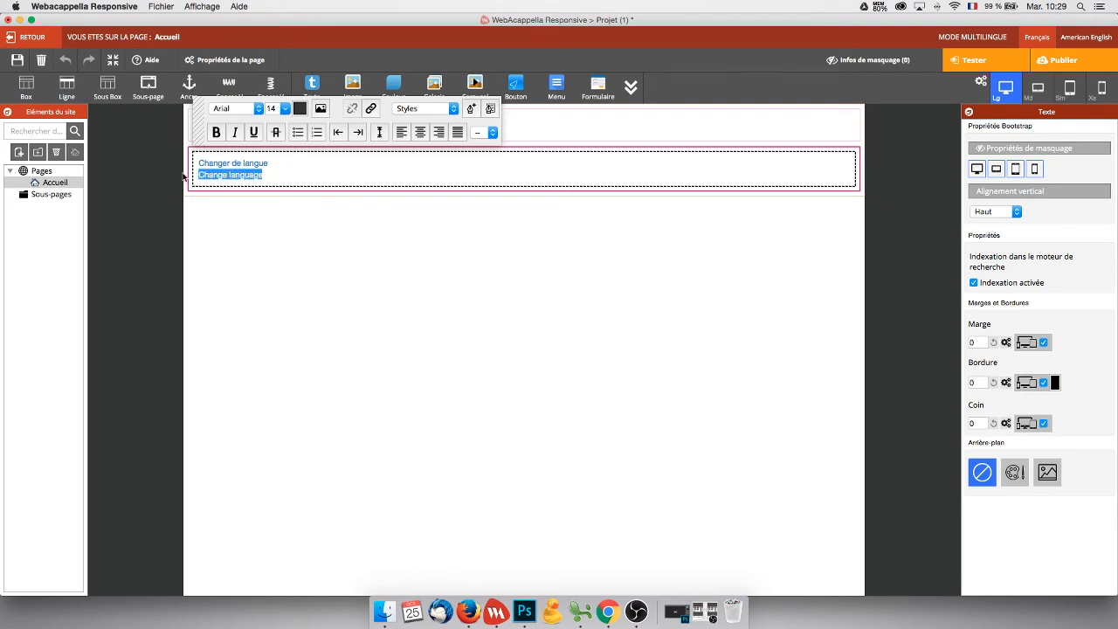
click(370, 108)
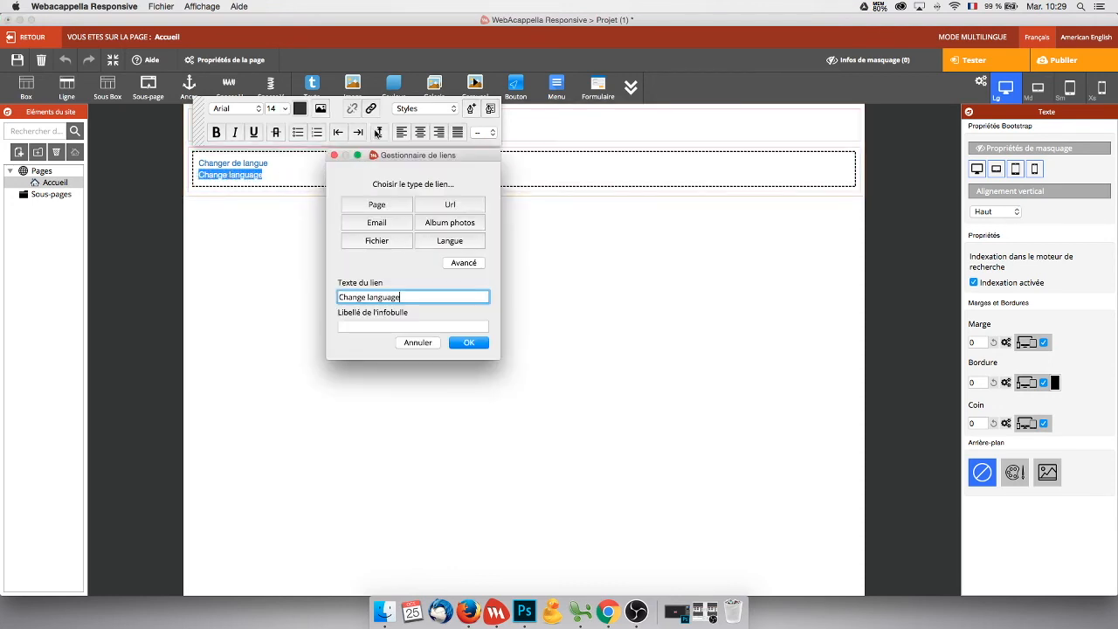
click(446, 244)
click(398, 204)
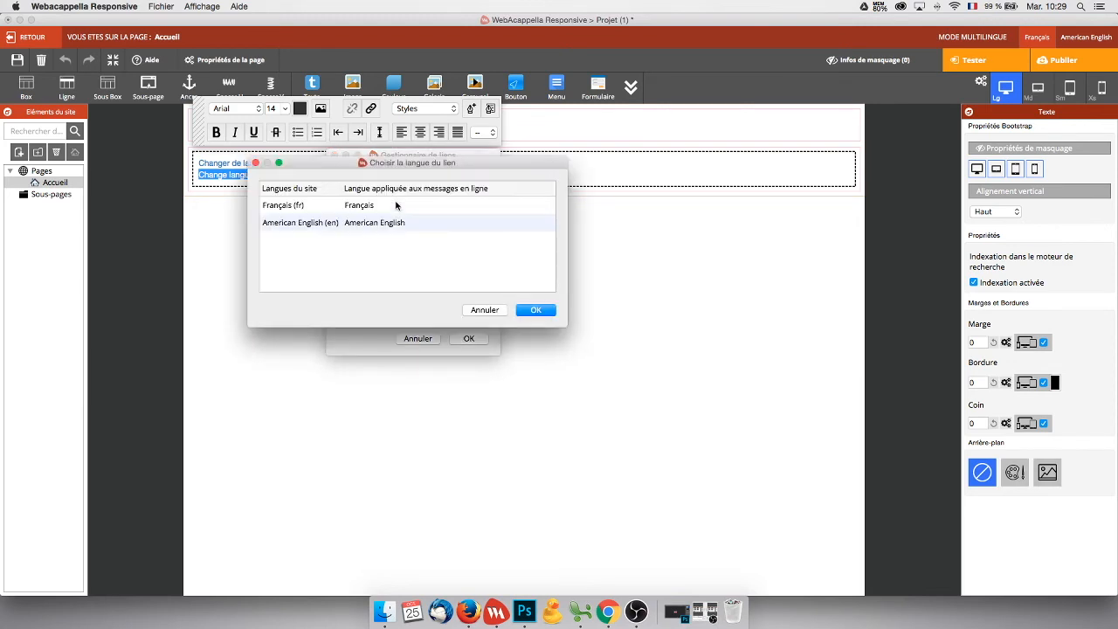
click(385, 223)
click(536, 310)
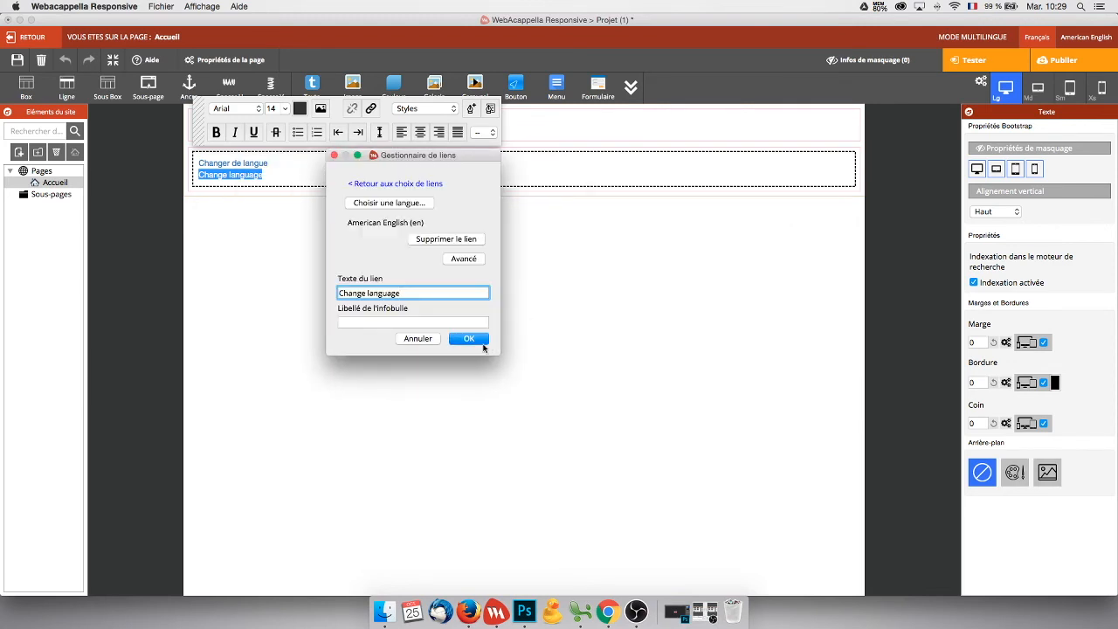
click(472, 339)
click(361, 237)
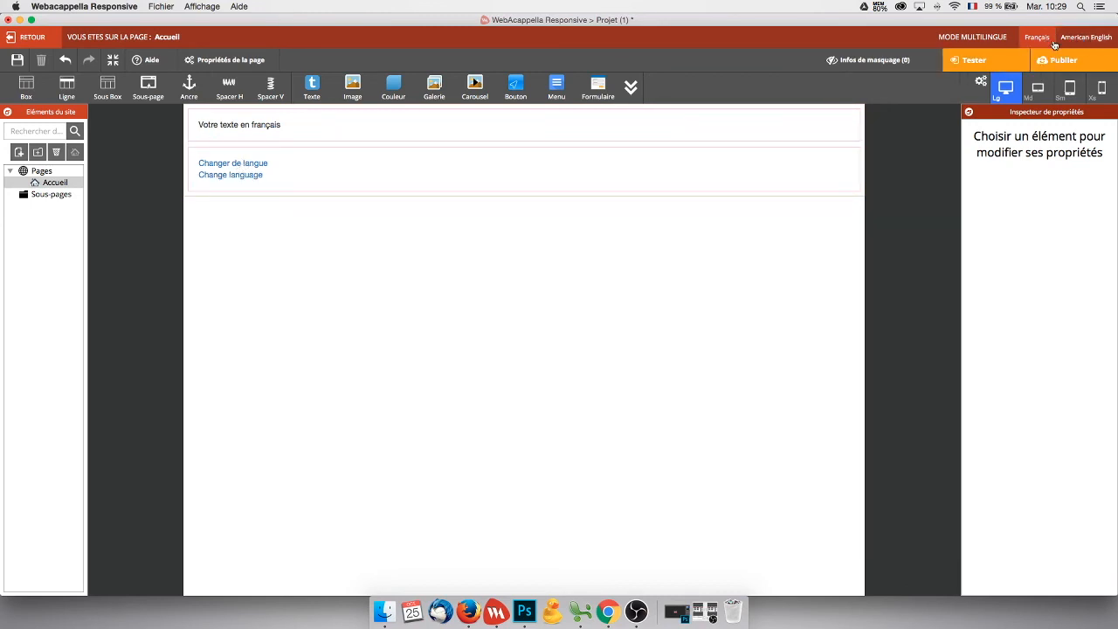
In the American English version, fill the empty text block with two lines, "Changer de langue" and "Change language".
click(1085, 39)
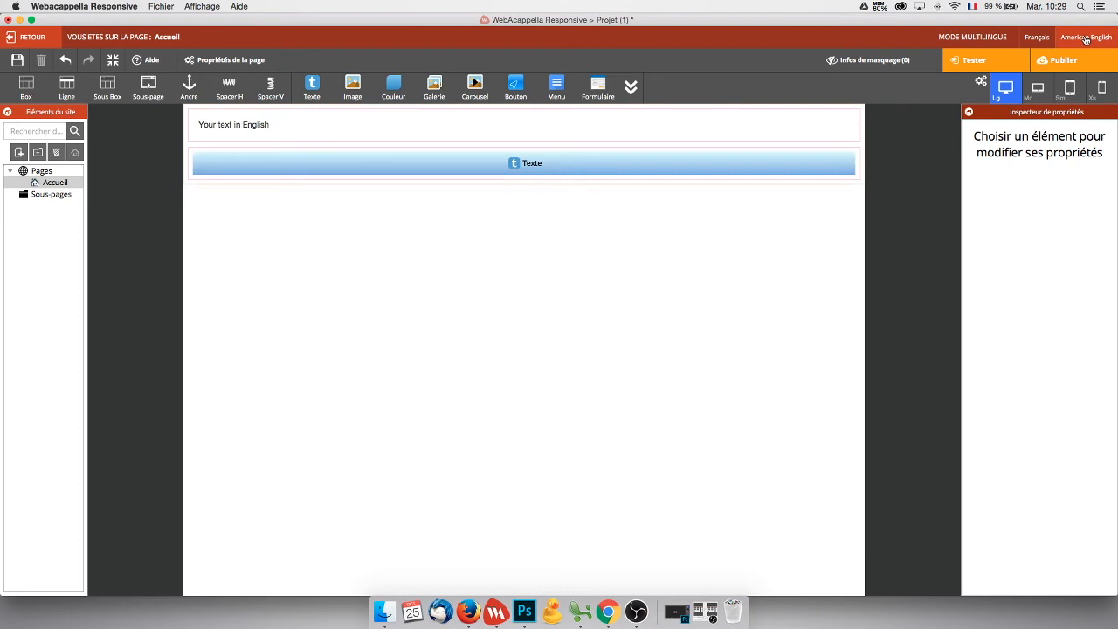
double_click(542, 166)
text(Changer )
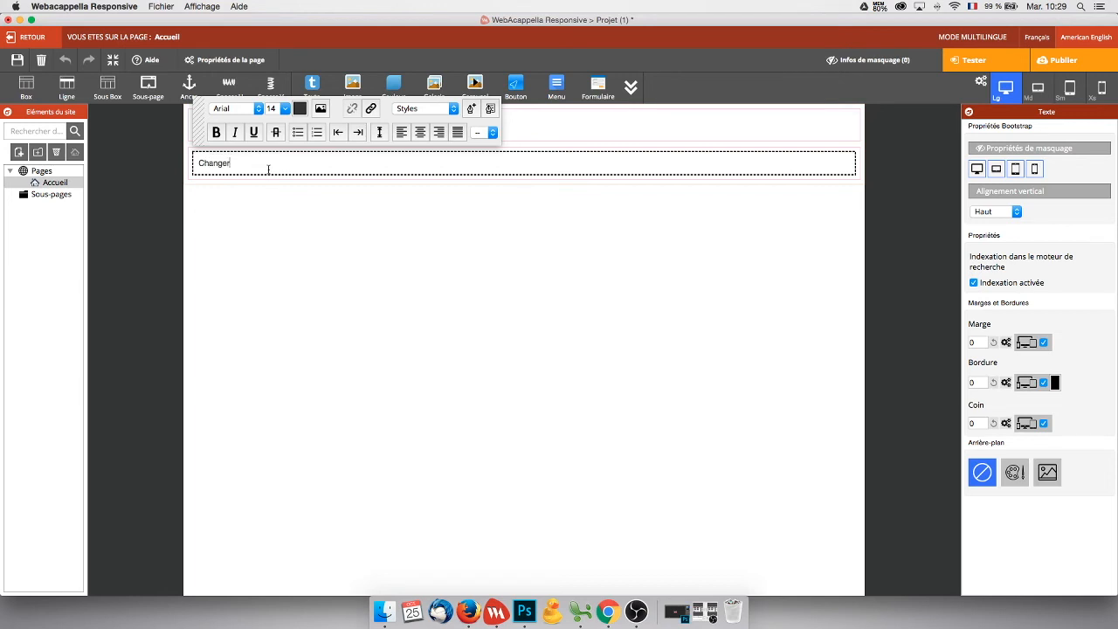
text(de langue)
key(Return)
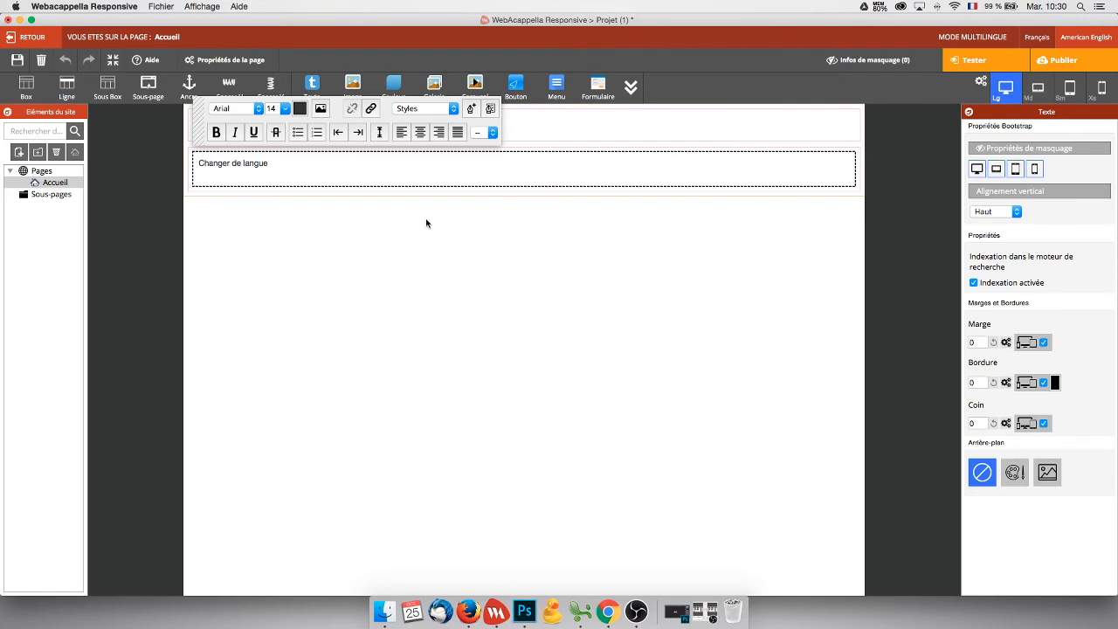
text(Change language)
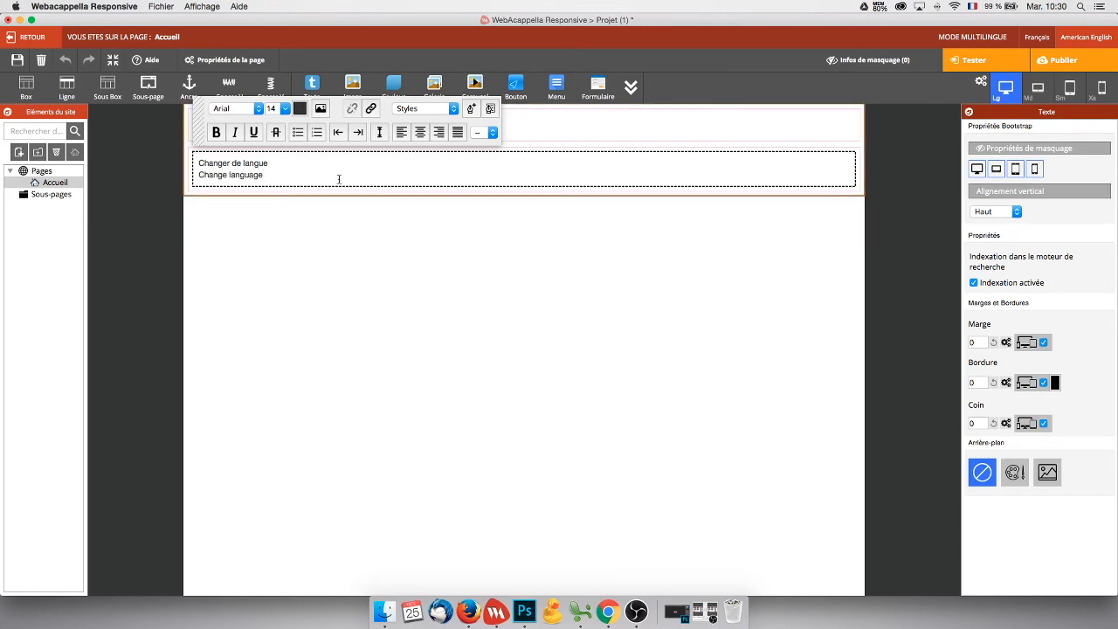
Give the English version's "Changer de langue" line a language link to Français (fr).
drag(277, 166, 164, 163)
click(371, 108)
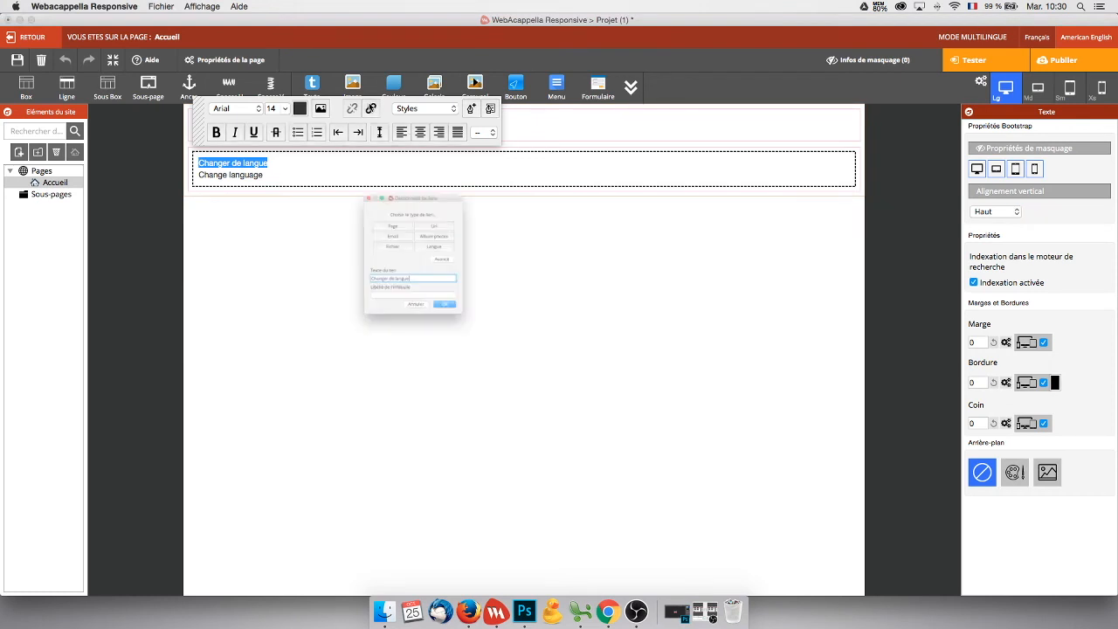
click(450, 241)
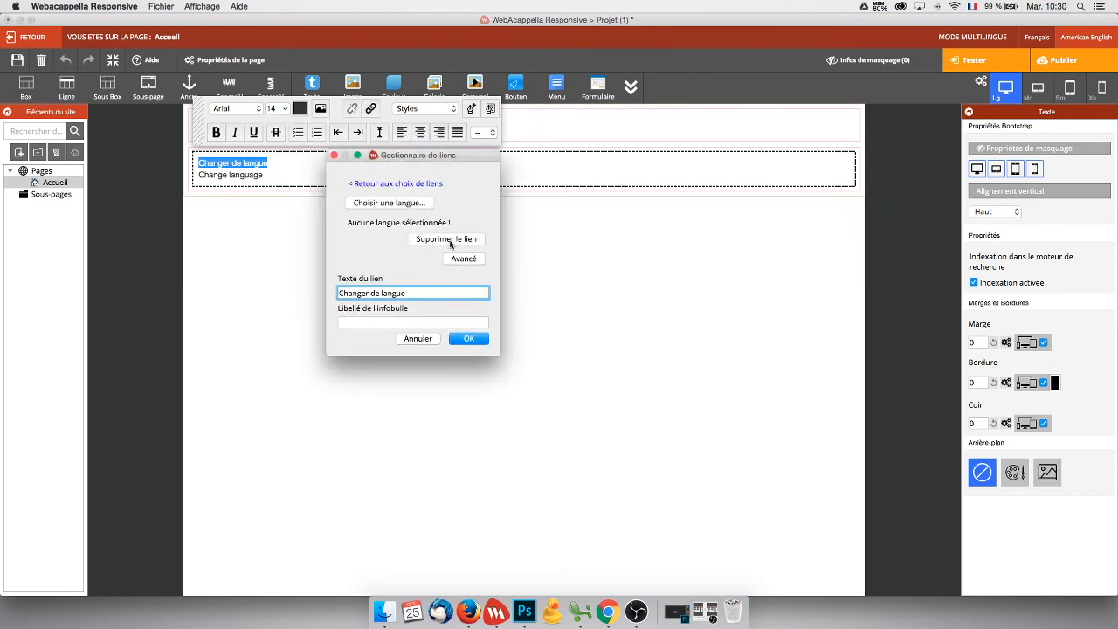
click(388, 204)
click(373, 210)
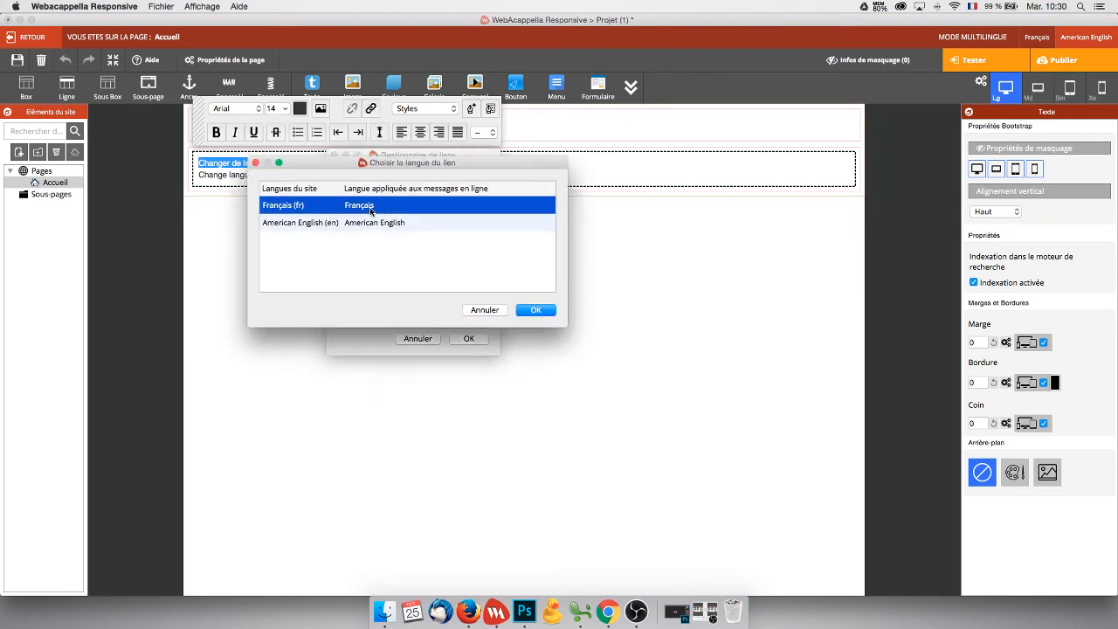
click(550, 312)
click(483, 336)
Give the English version's "Change language" line a language link to American English (en).
click(243, 177)
triple_click(244, 177)
click(370, 110)
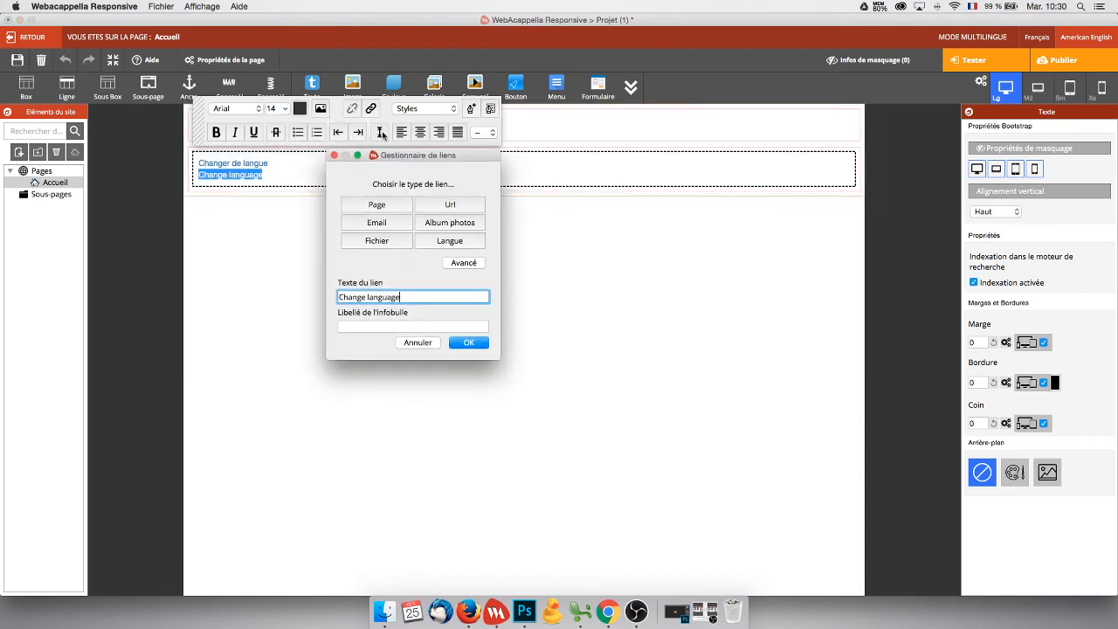
click(436, 247)
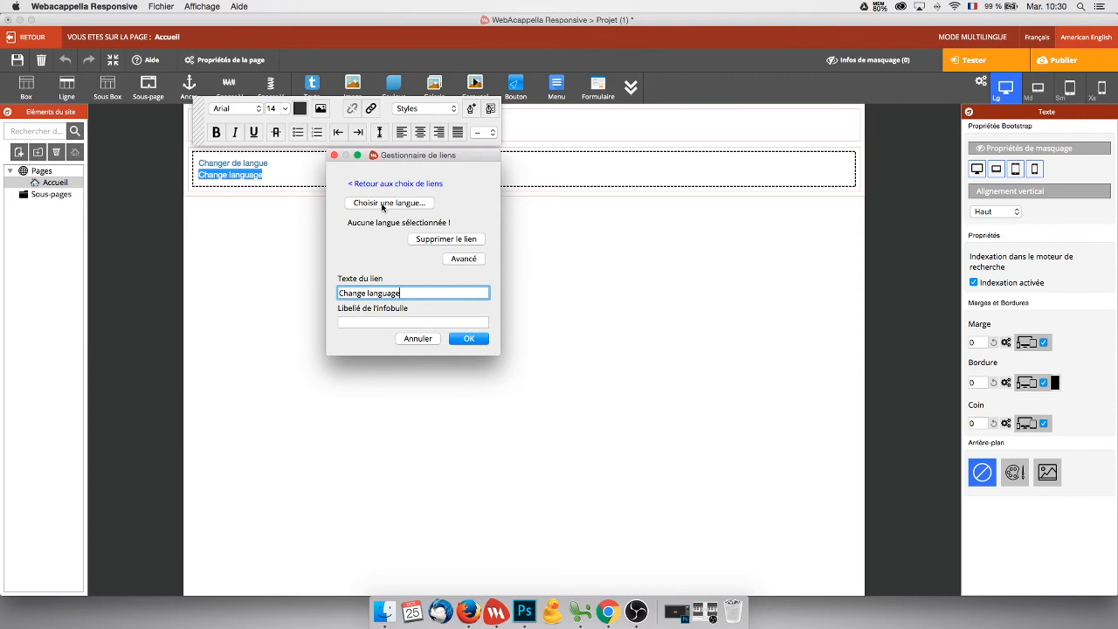
click(388, 203)
click(393, 223)
click(547, 312)
click(469, 339)
click(611, 259)
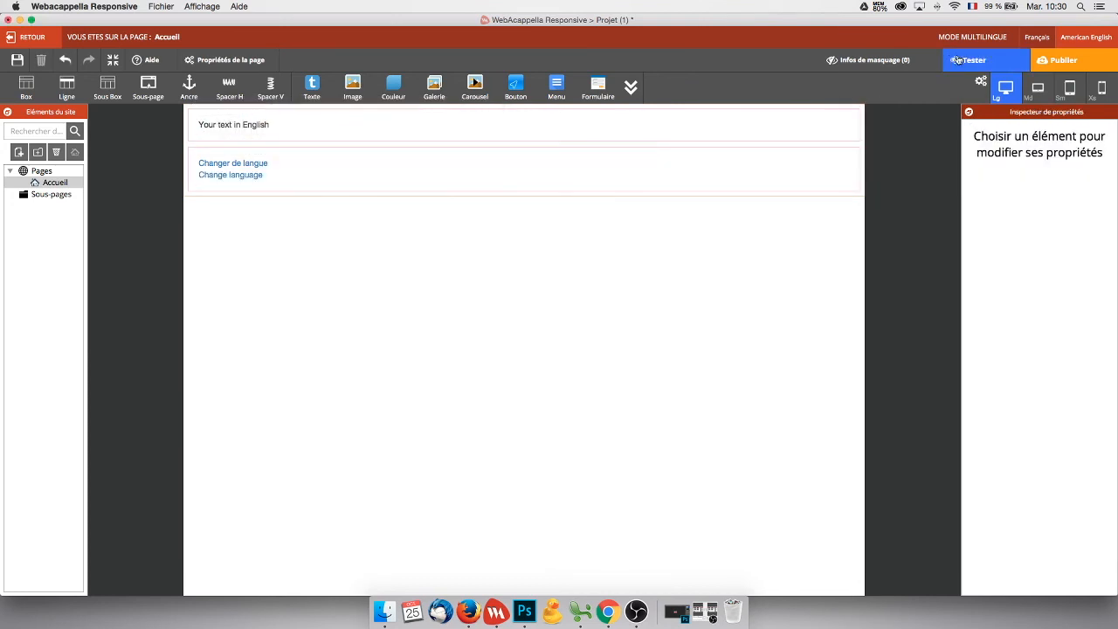
Preview the site in the browser, test switching between French and English with the text links, and return to the WebAcappella editor.
click(980, 61)
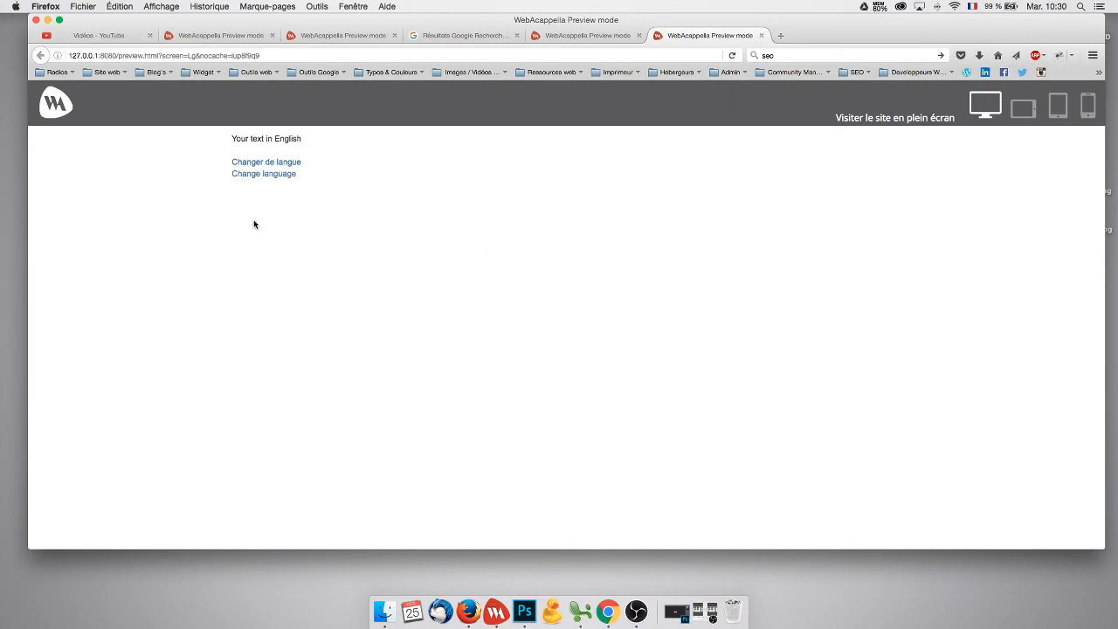
click(261, 164)
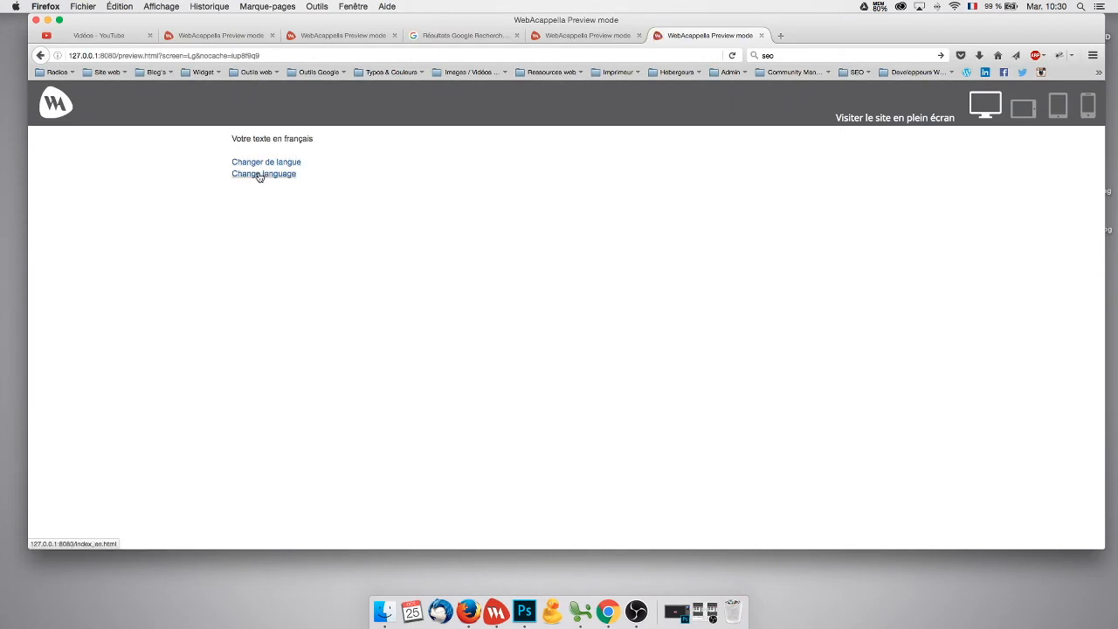
click(260, 177)
click(262, 164)
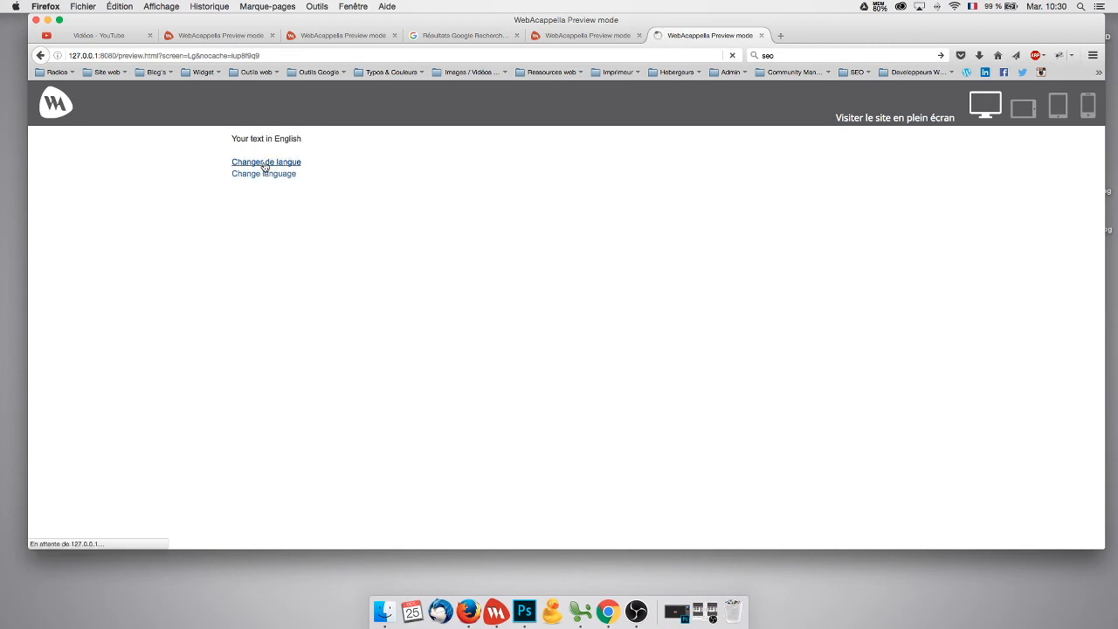
click(263, 177)
click(260, 163)
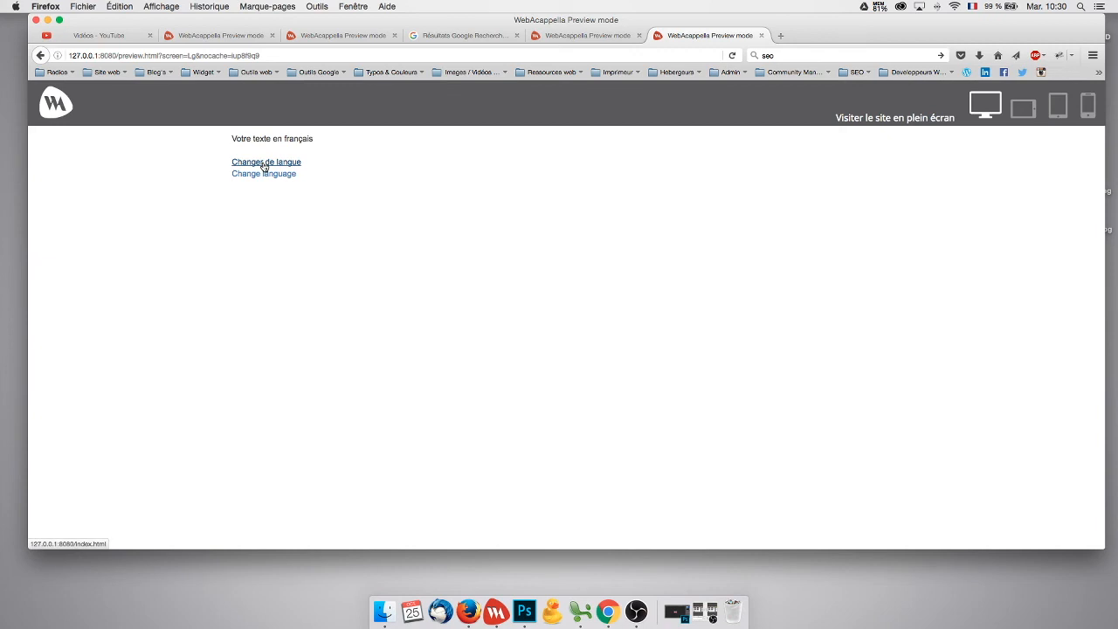
key(ctrl+Right)
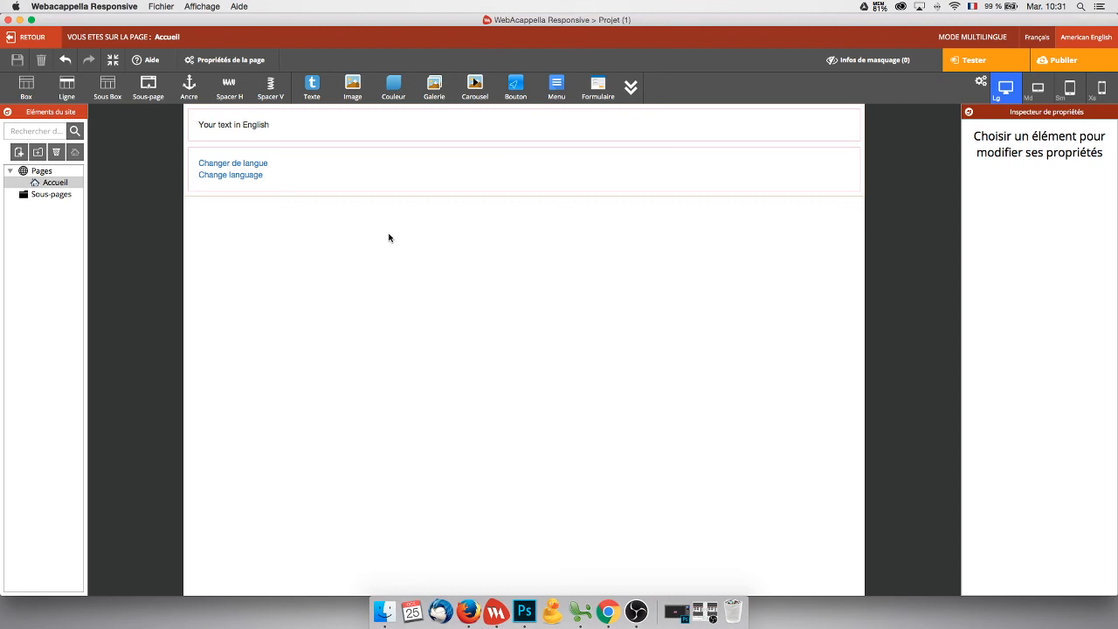
click(356, 84)
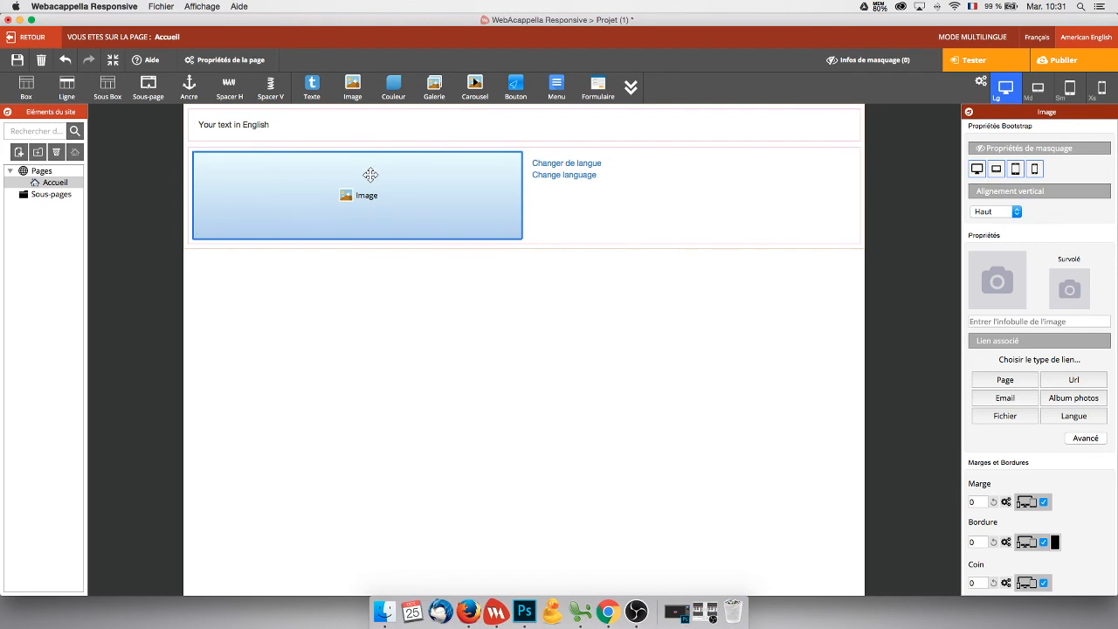
double_click(428, 179)
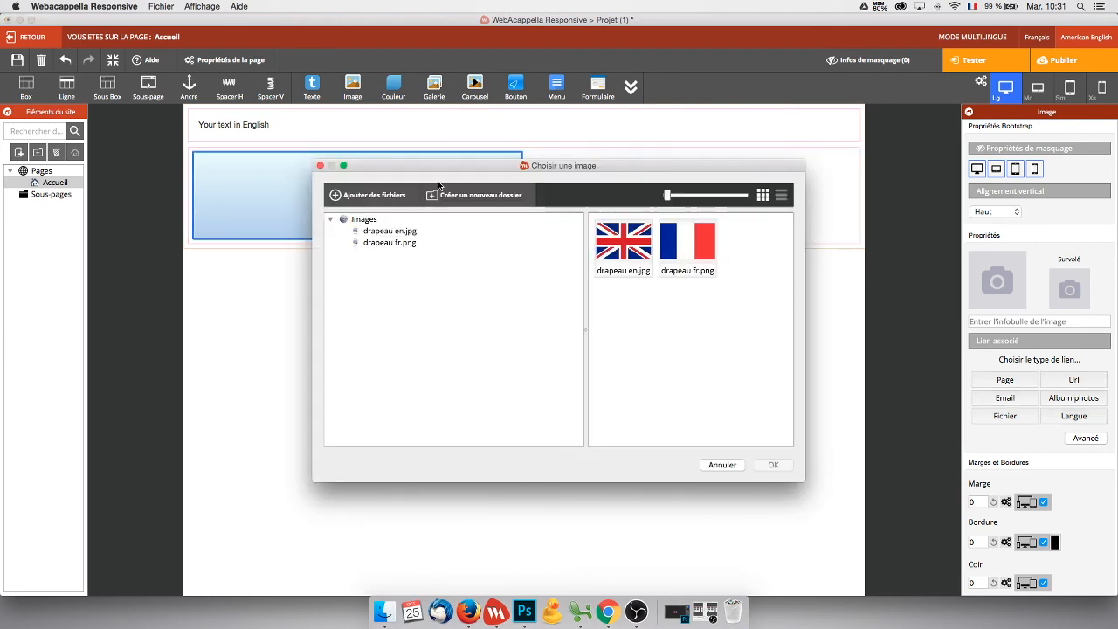
click(722, 464)
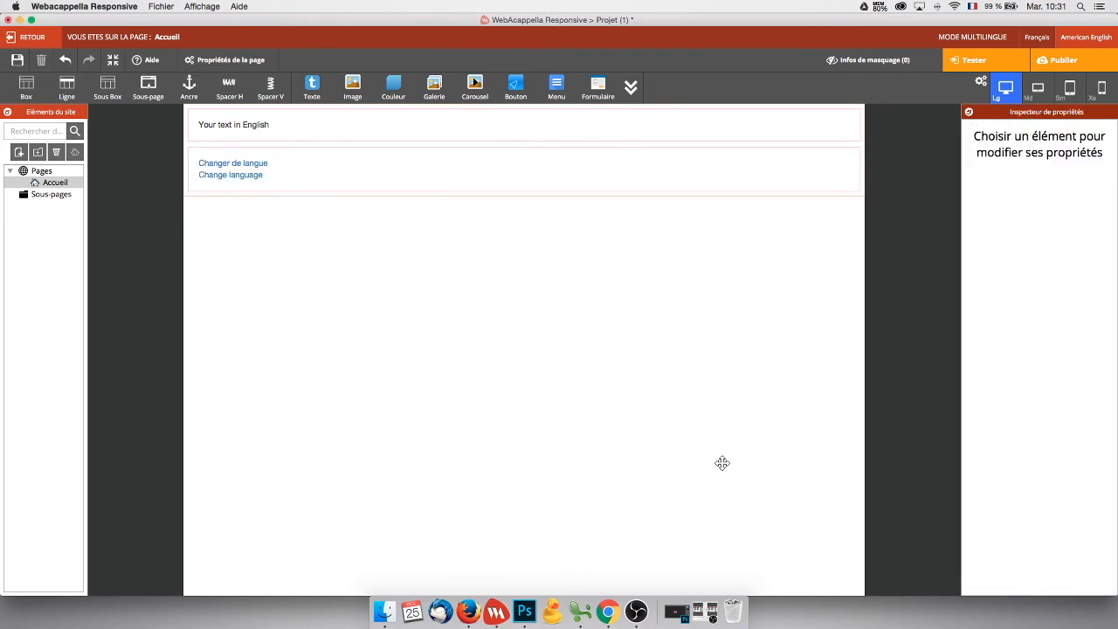
drag(312, 85, 416, 175)
double_click(362, 165)
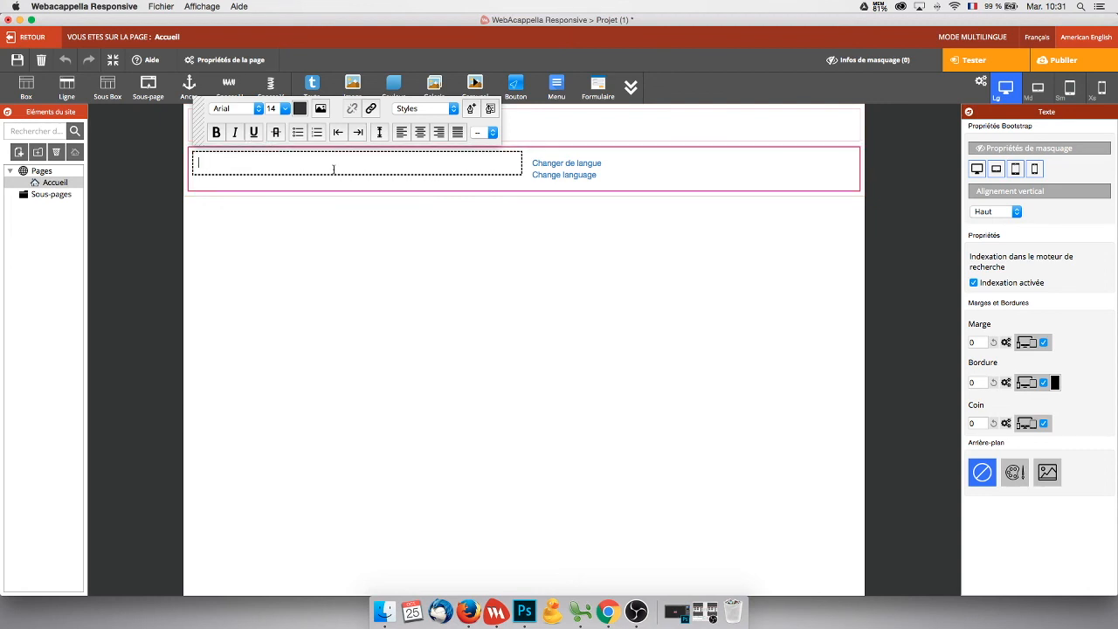
click(293, 216)
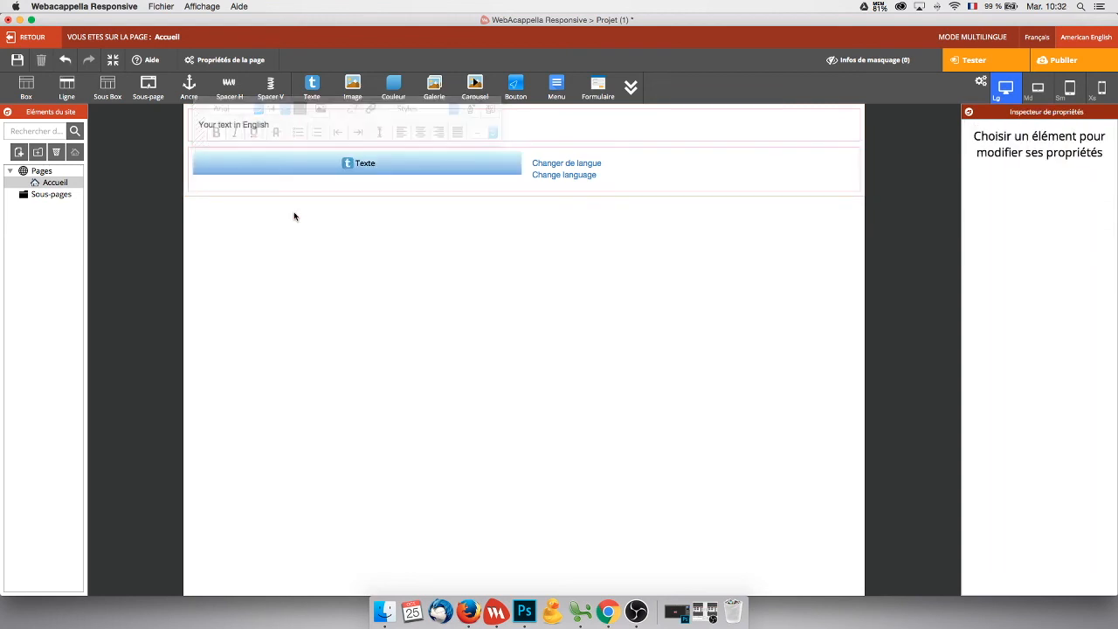
click(385, 165)
key(Delete)
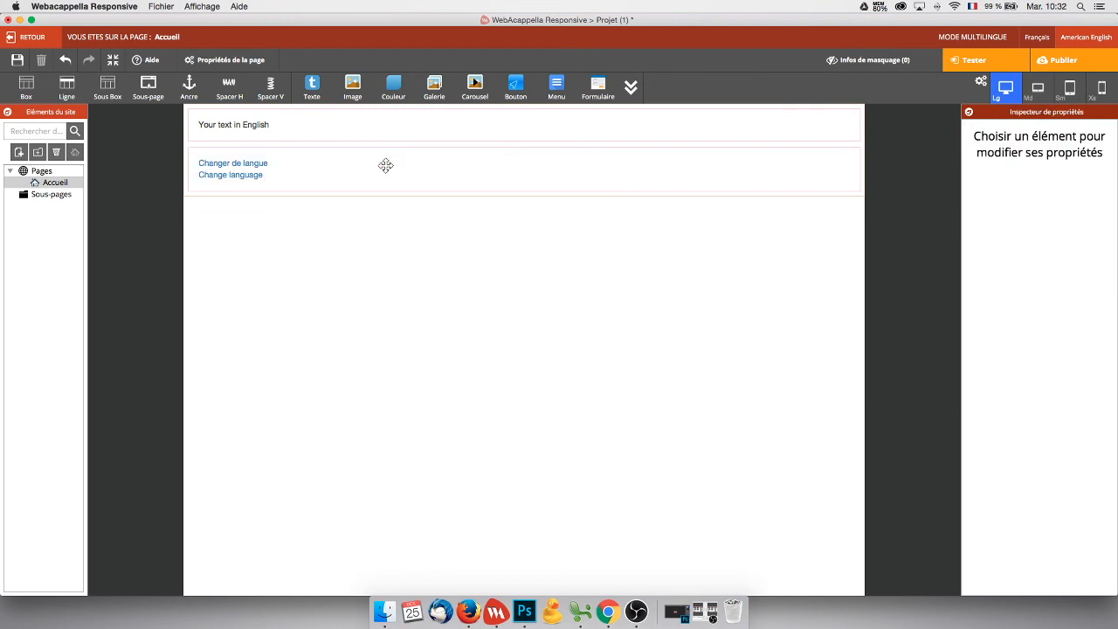